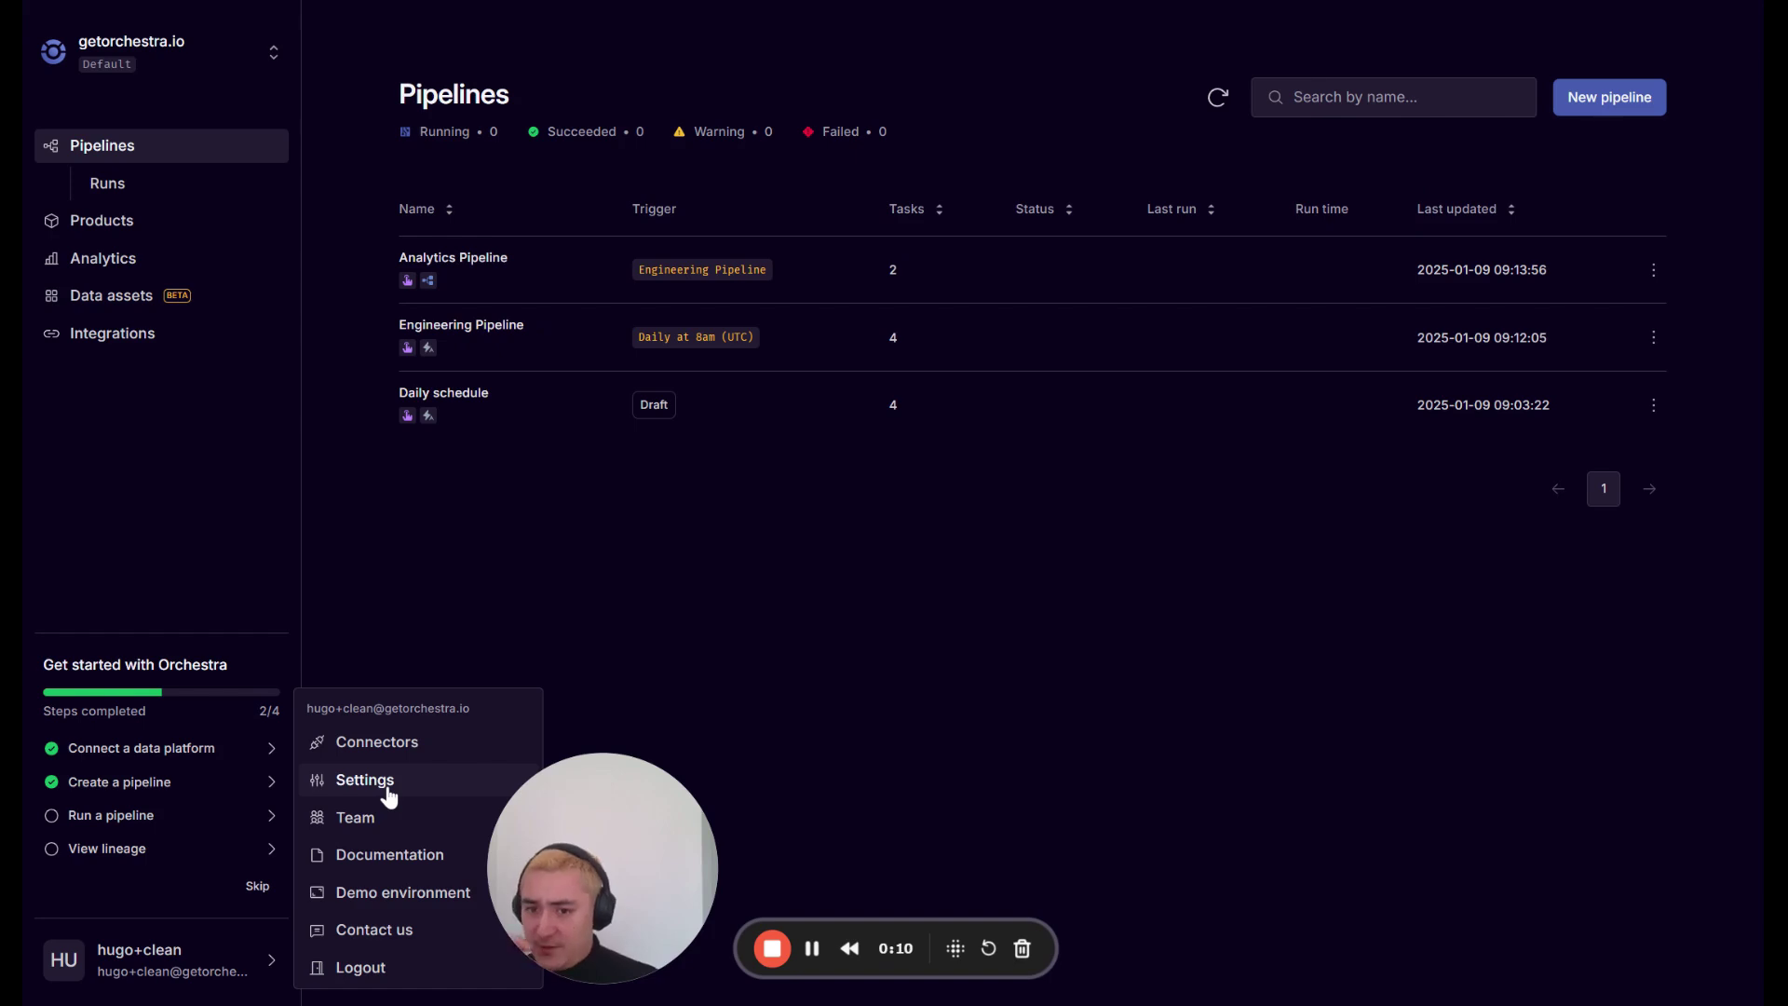
Tick Microsoft SSO enabled in the Organisation settings and save the changes.
click(388, 791)
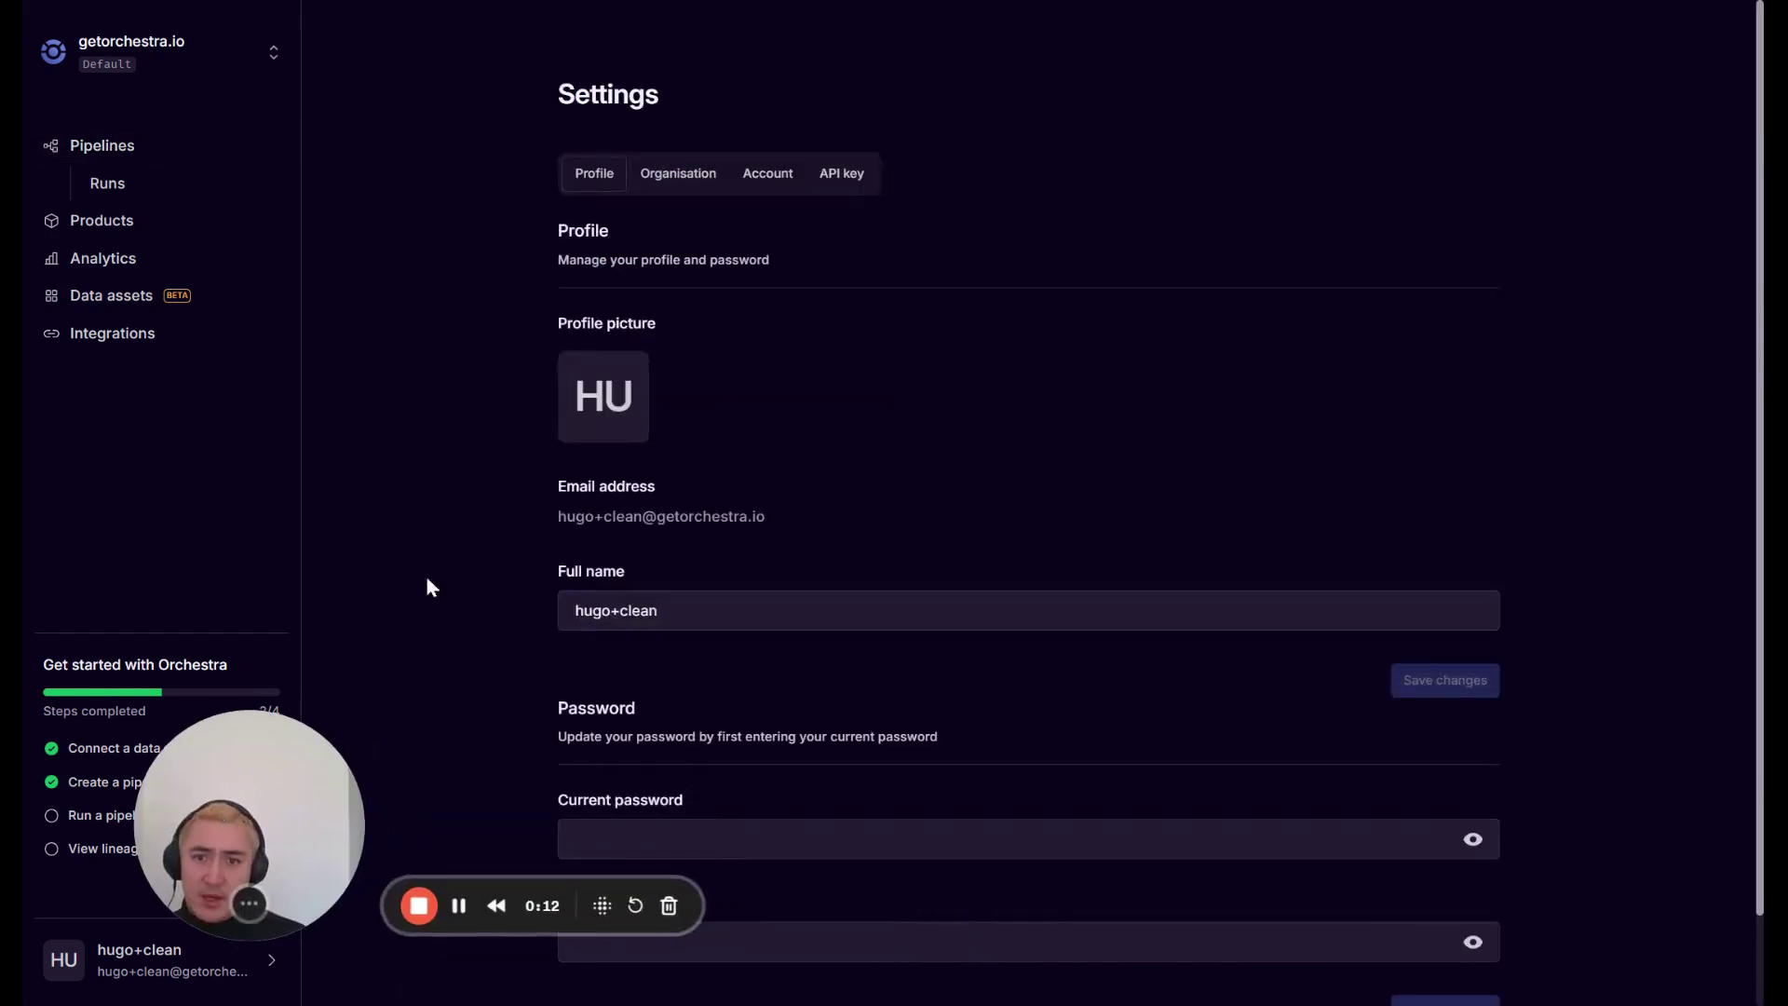
click(678, 177)
scroll(757, 609, down, 1)
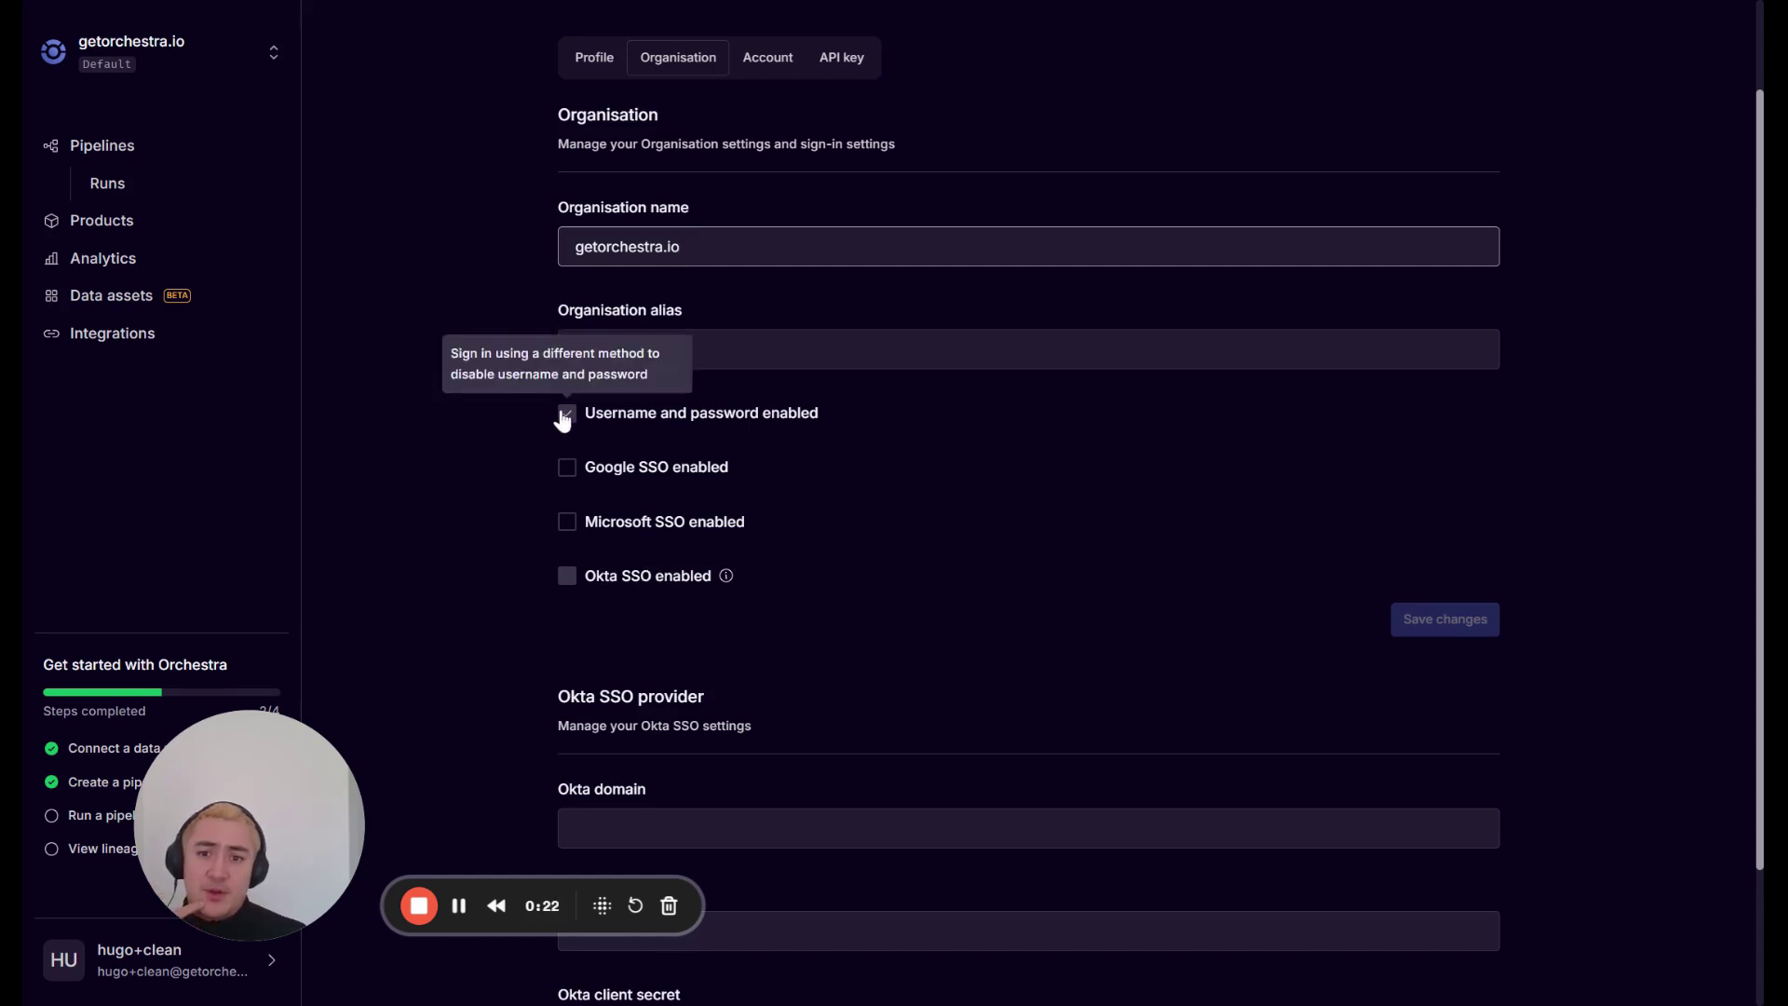
click(567, 521)
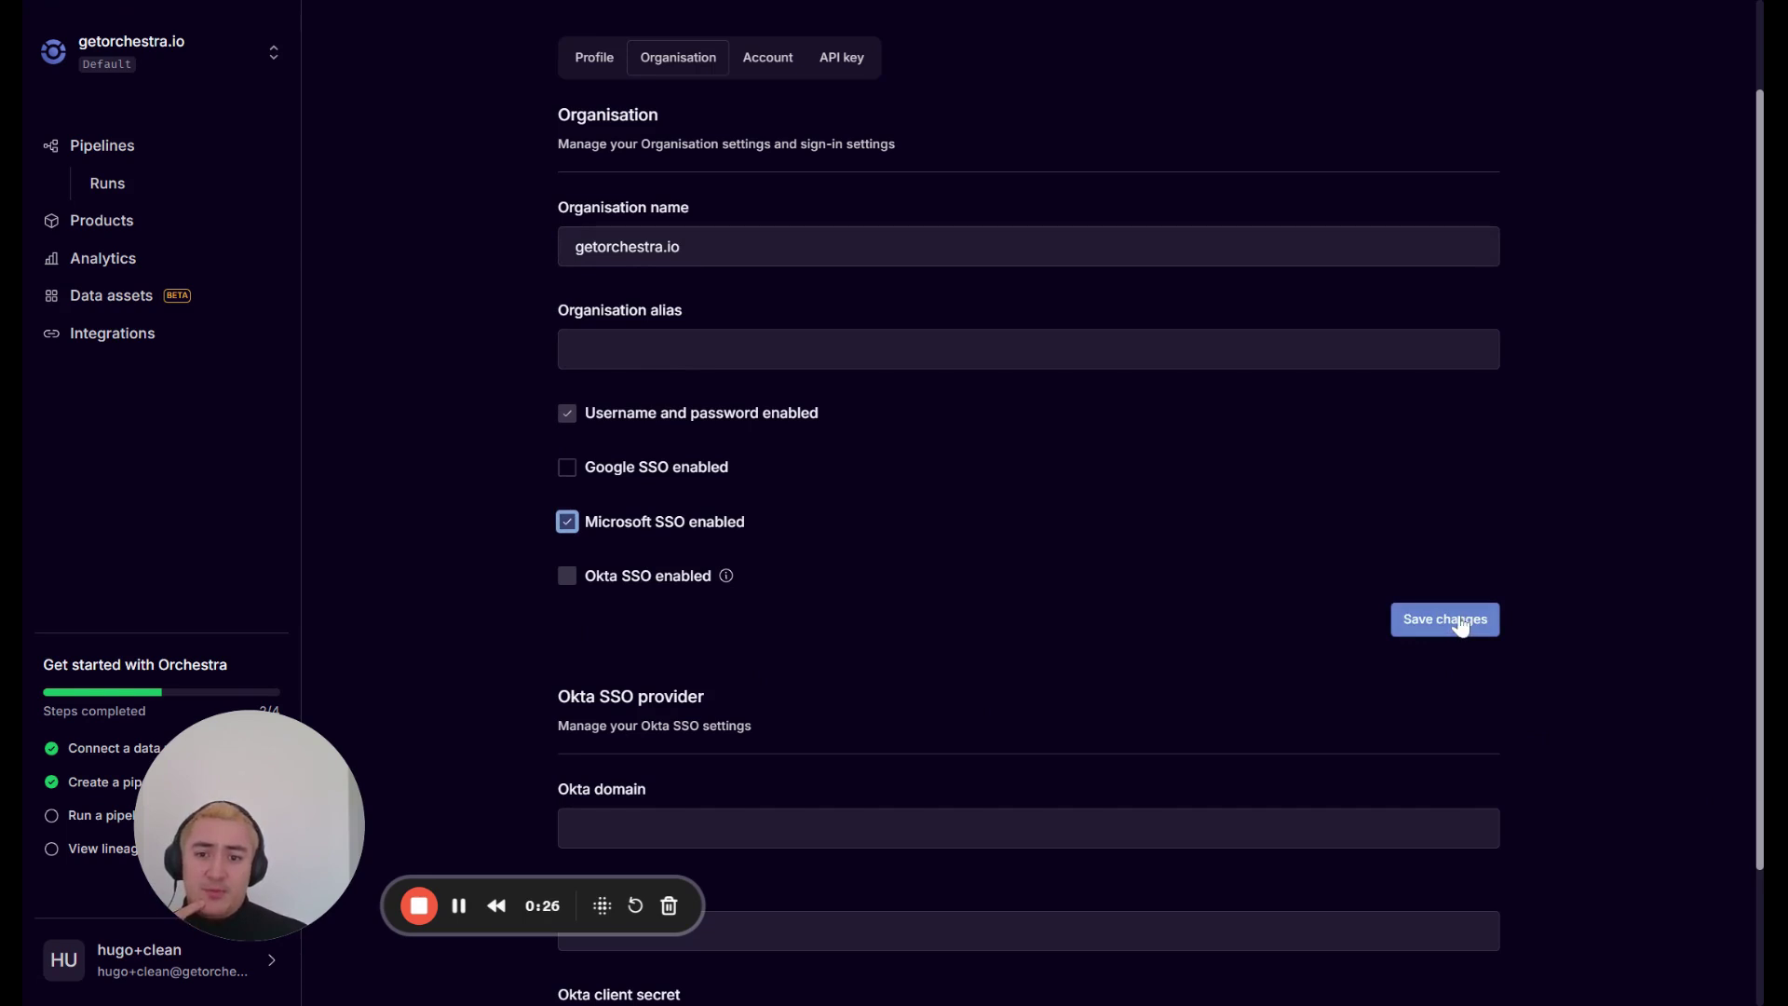
drag(356, 848, 408, 827)
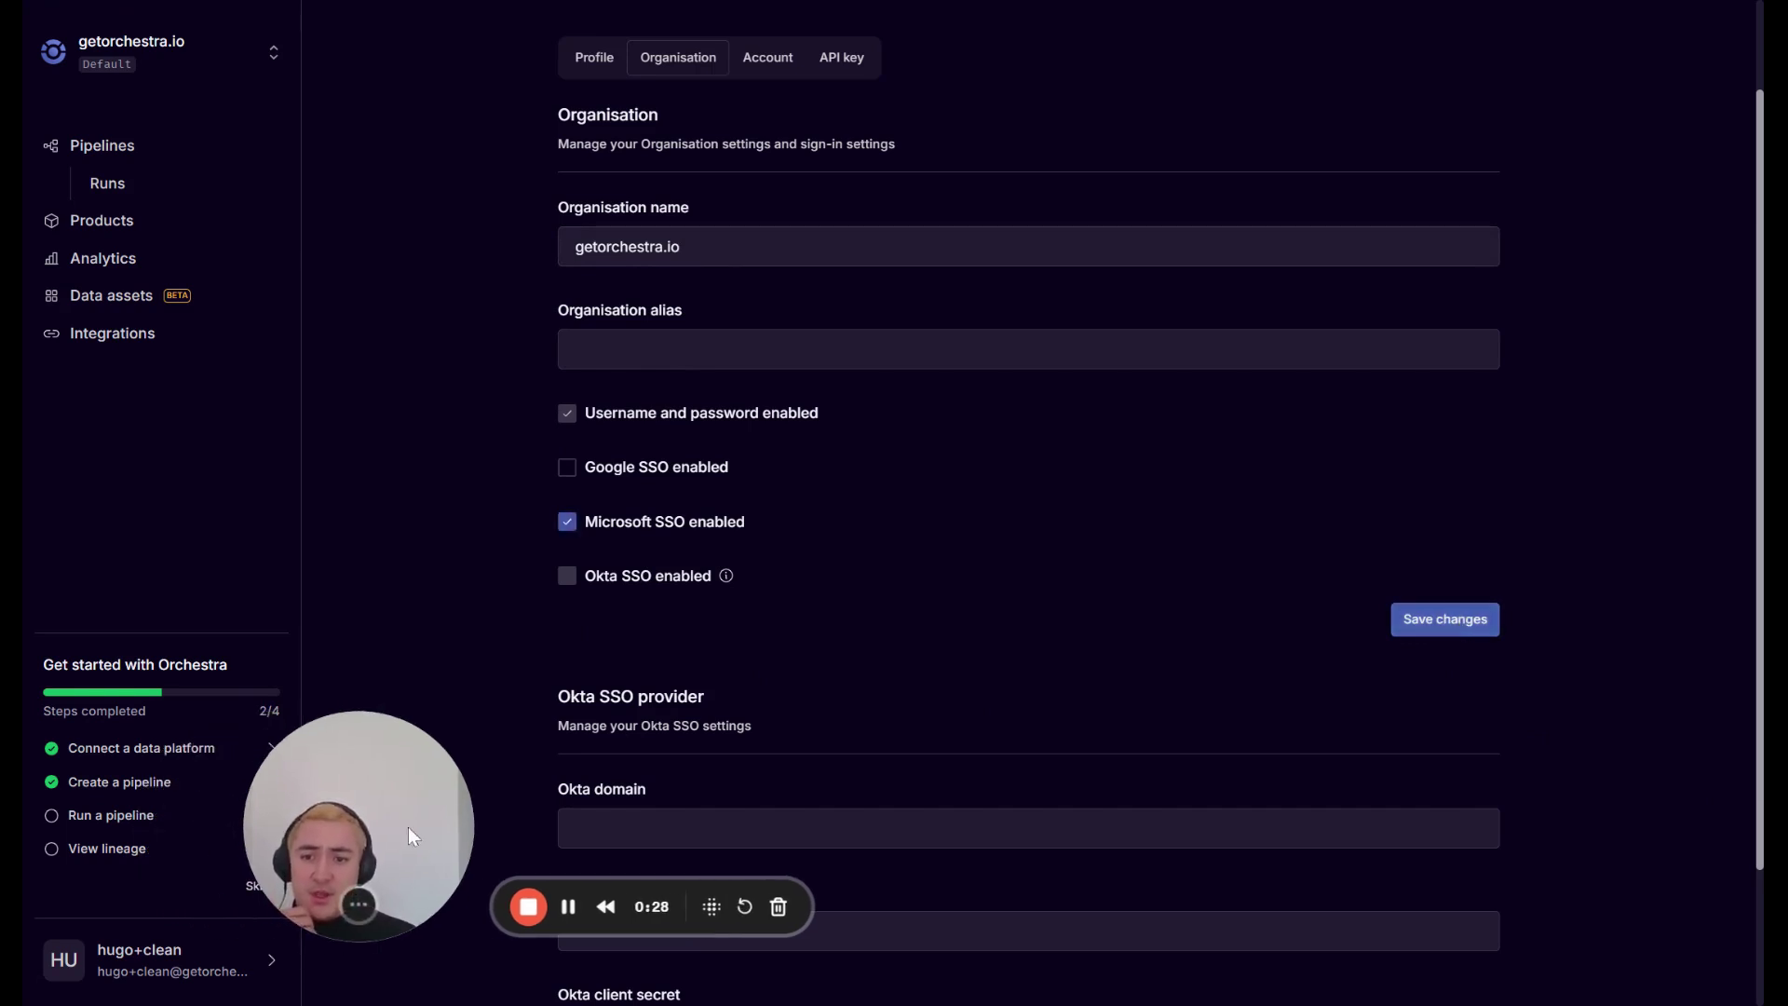
click(1453, 635)
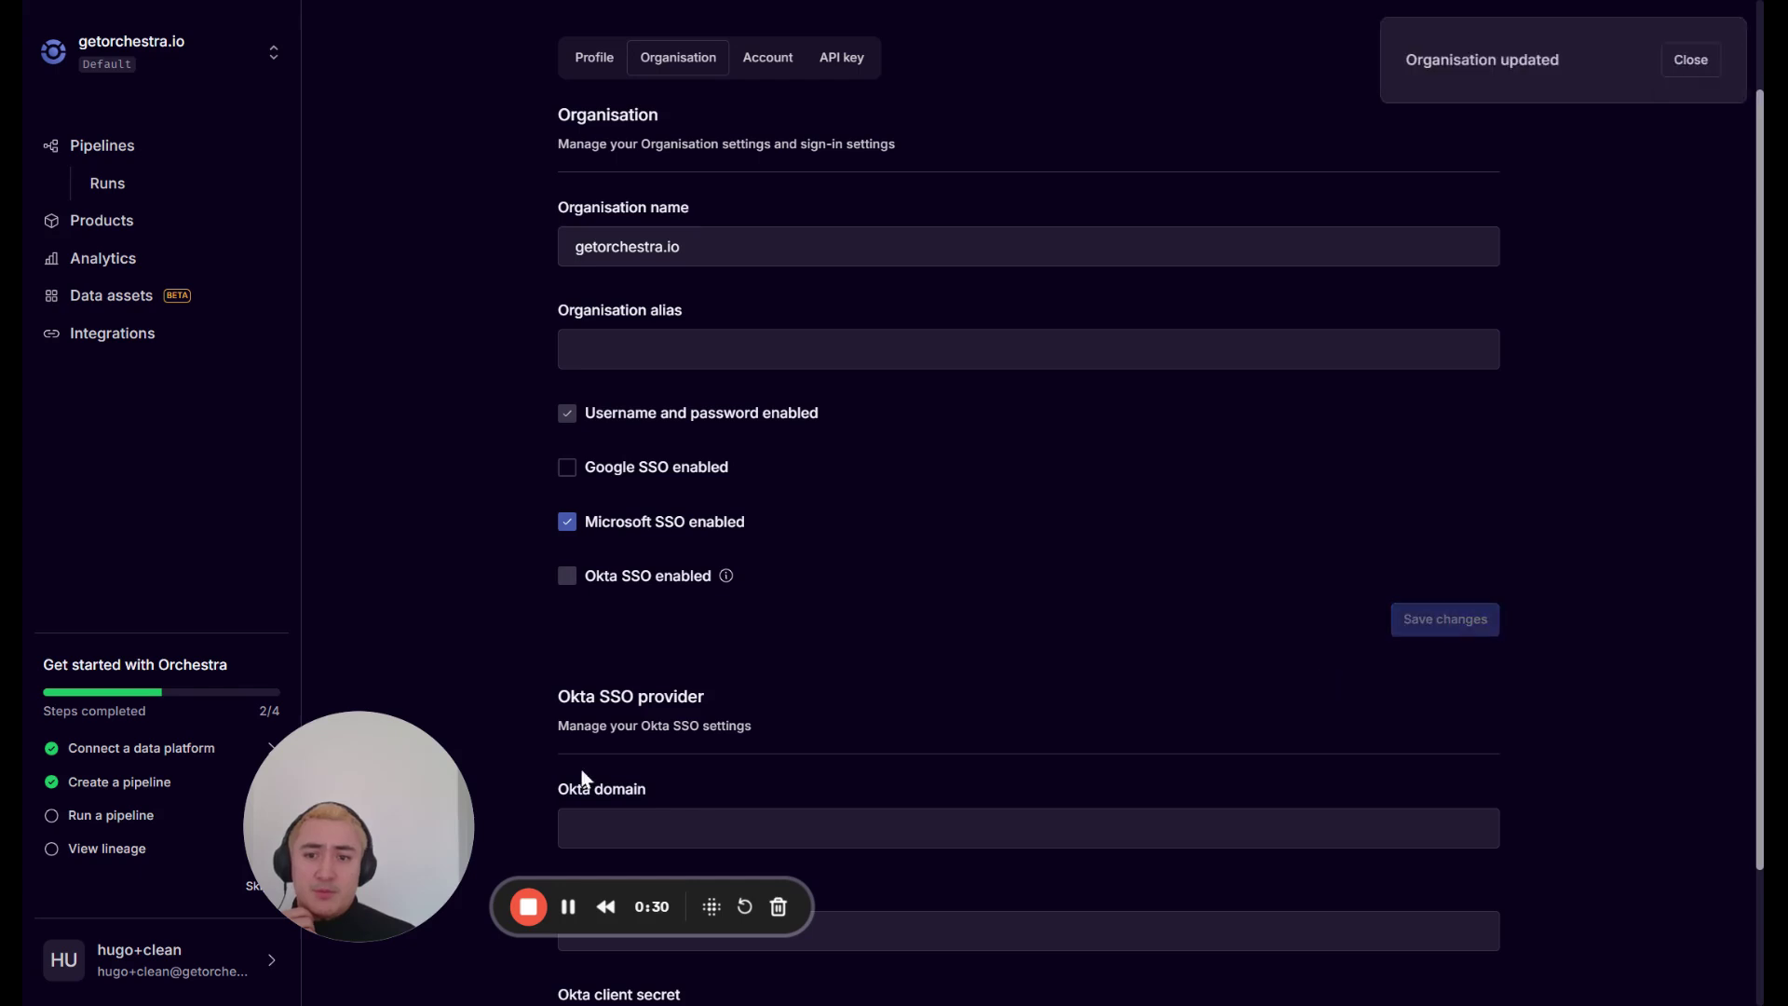
click(168, 959)
Log out, then log back in with the account e-mail and the pasted password.
click(363, 966)
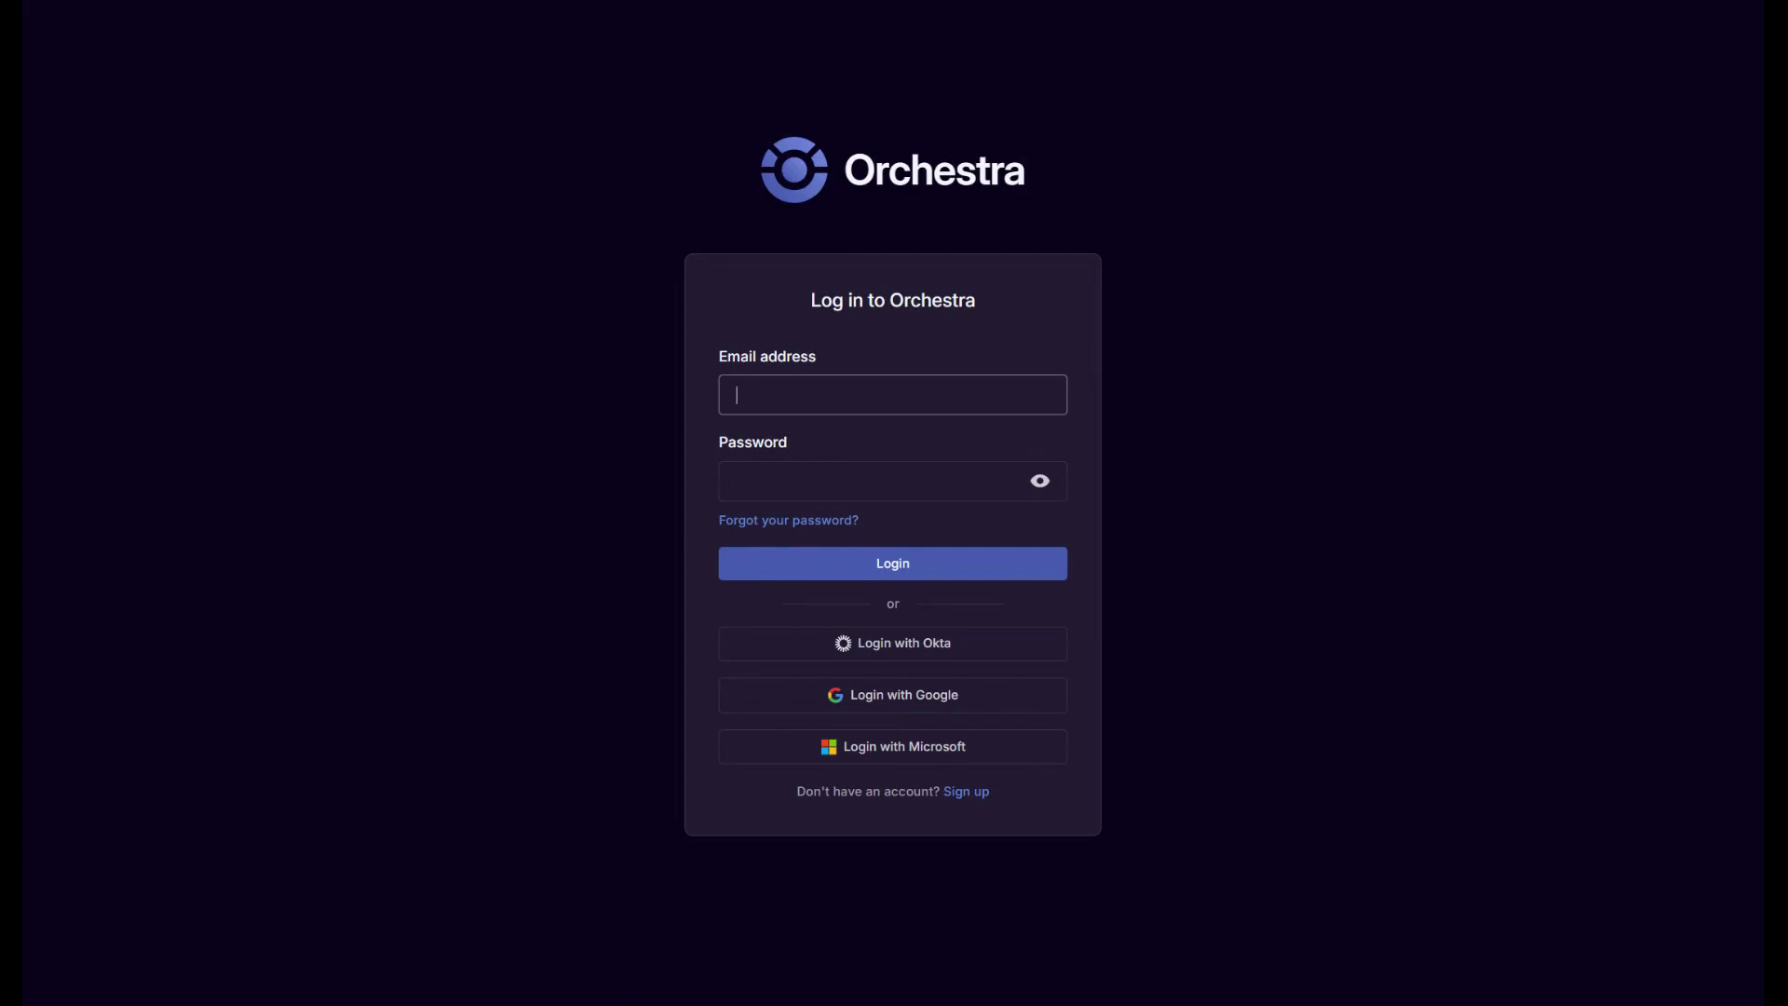
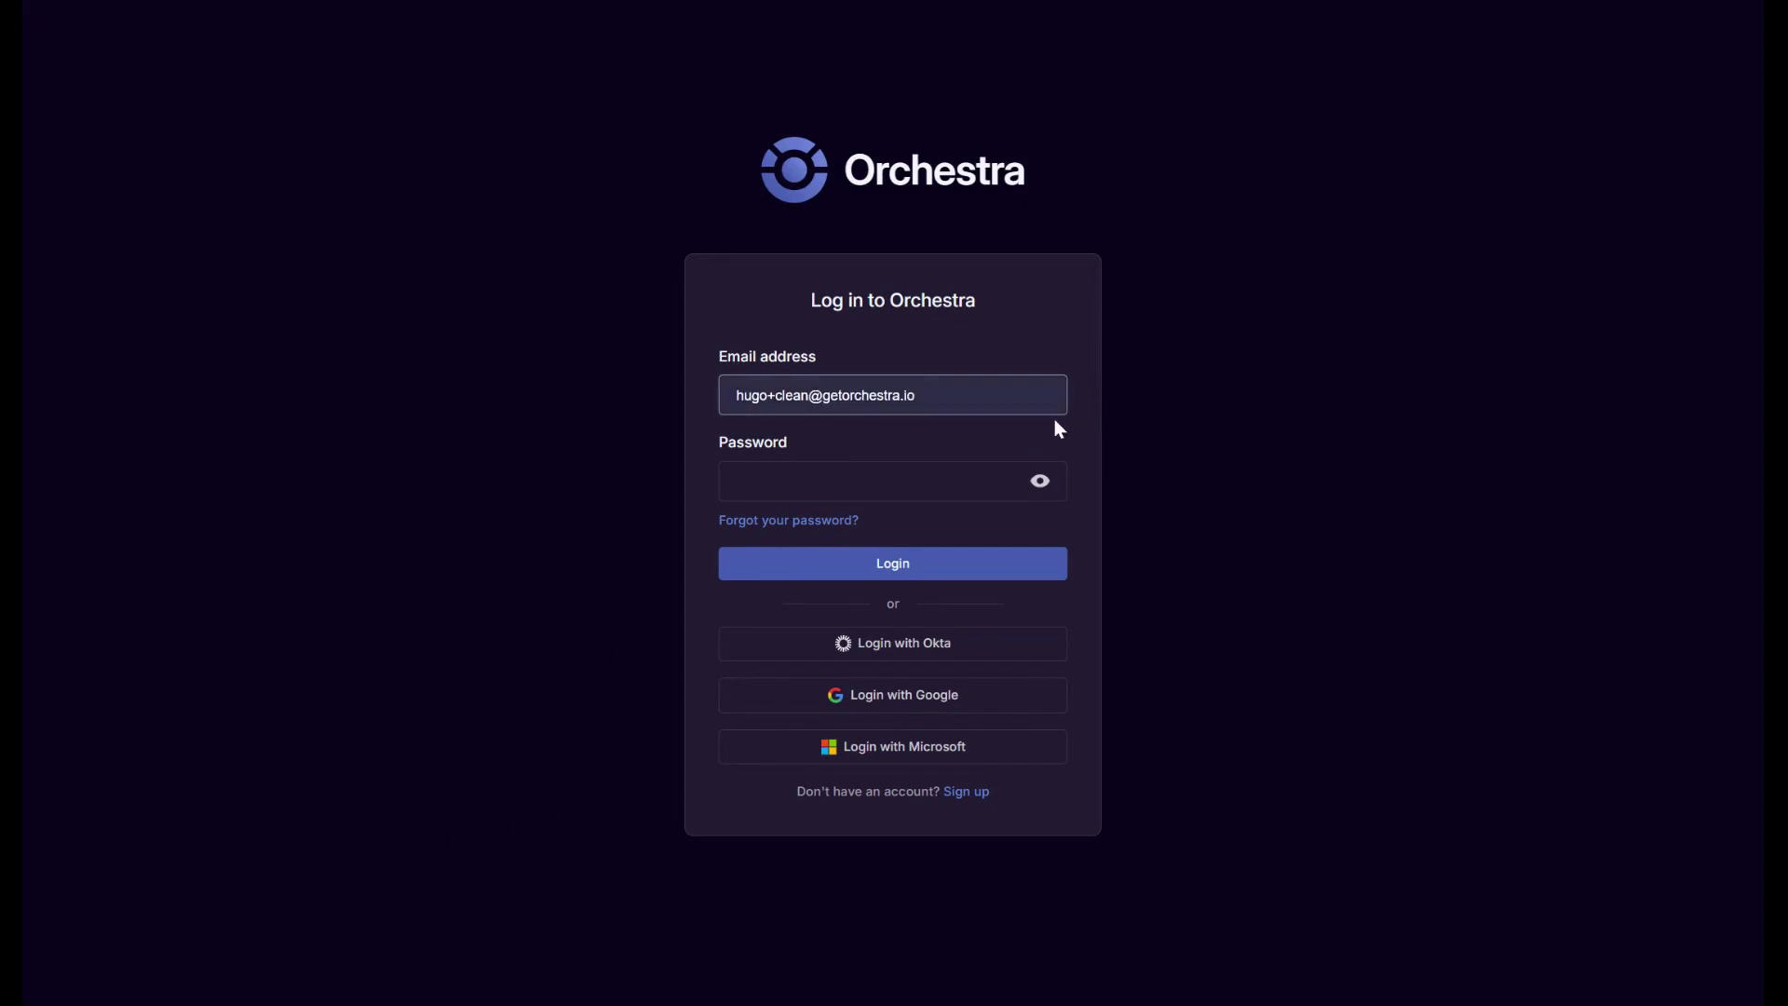
key(Tab)
key(ctrl+v)
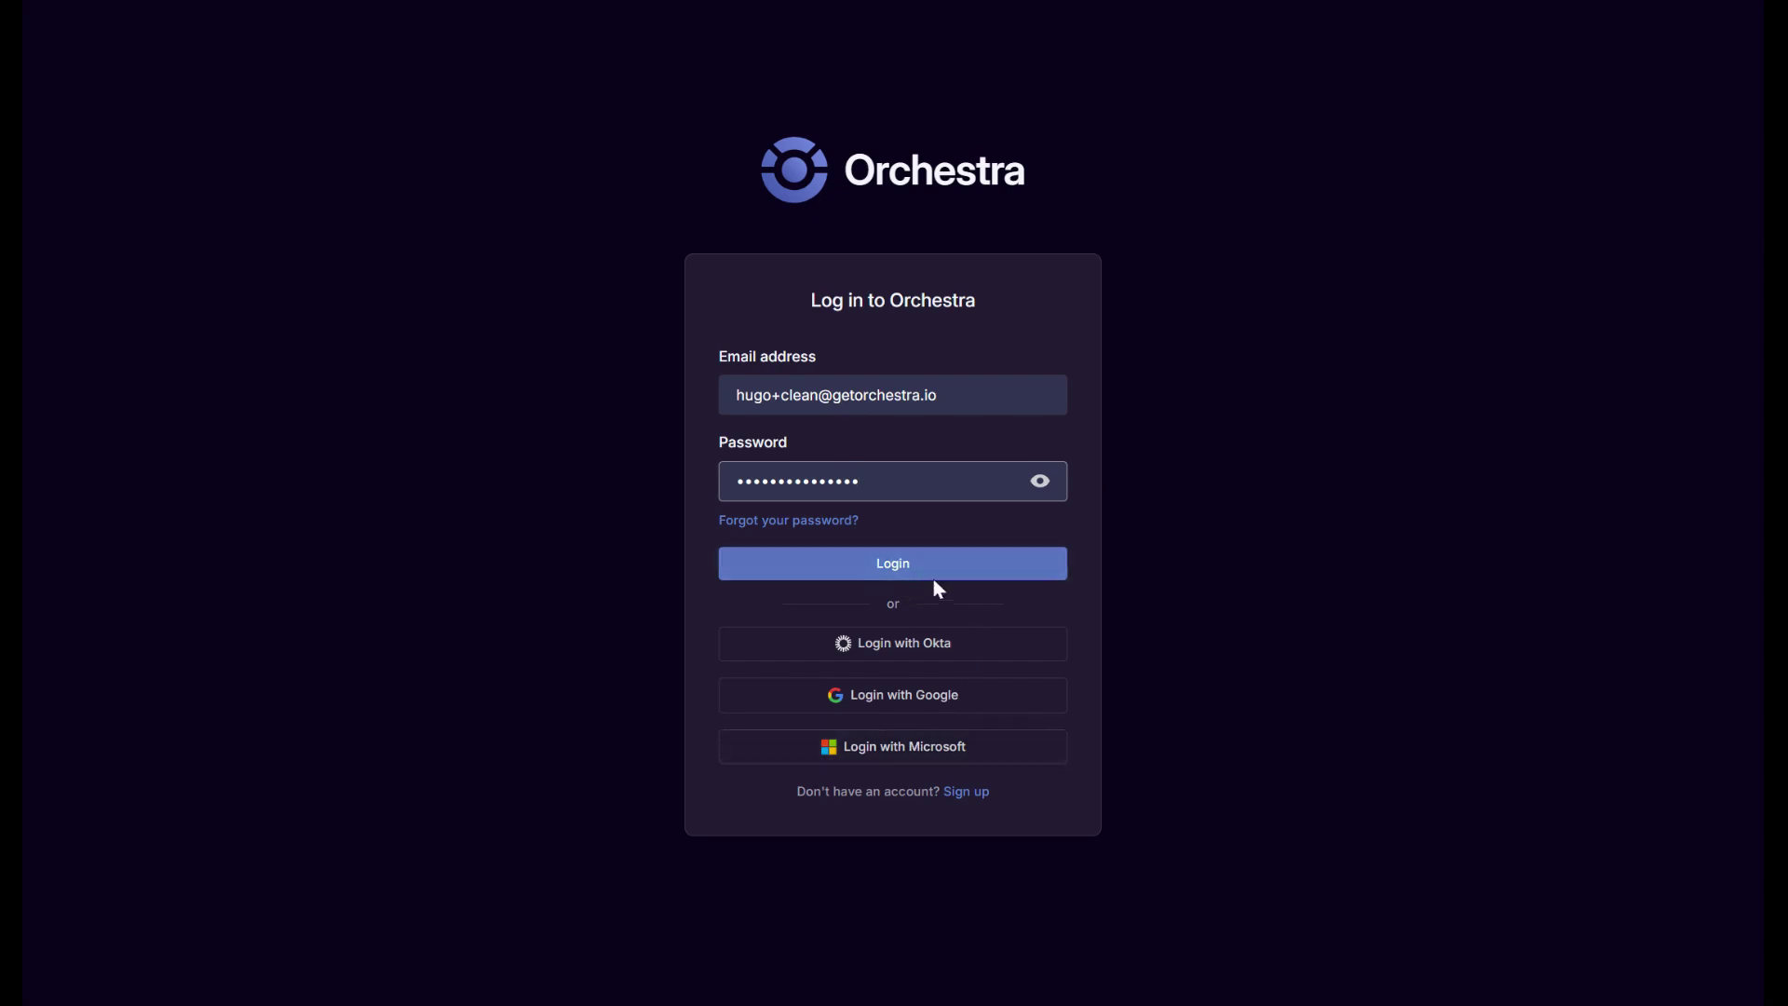
click(911, 765)
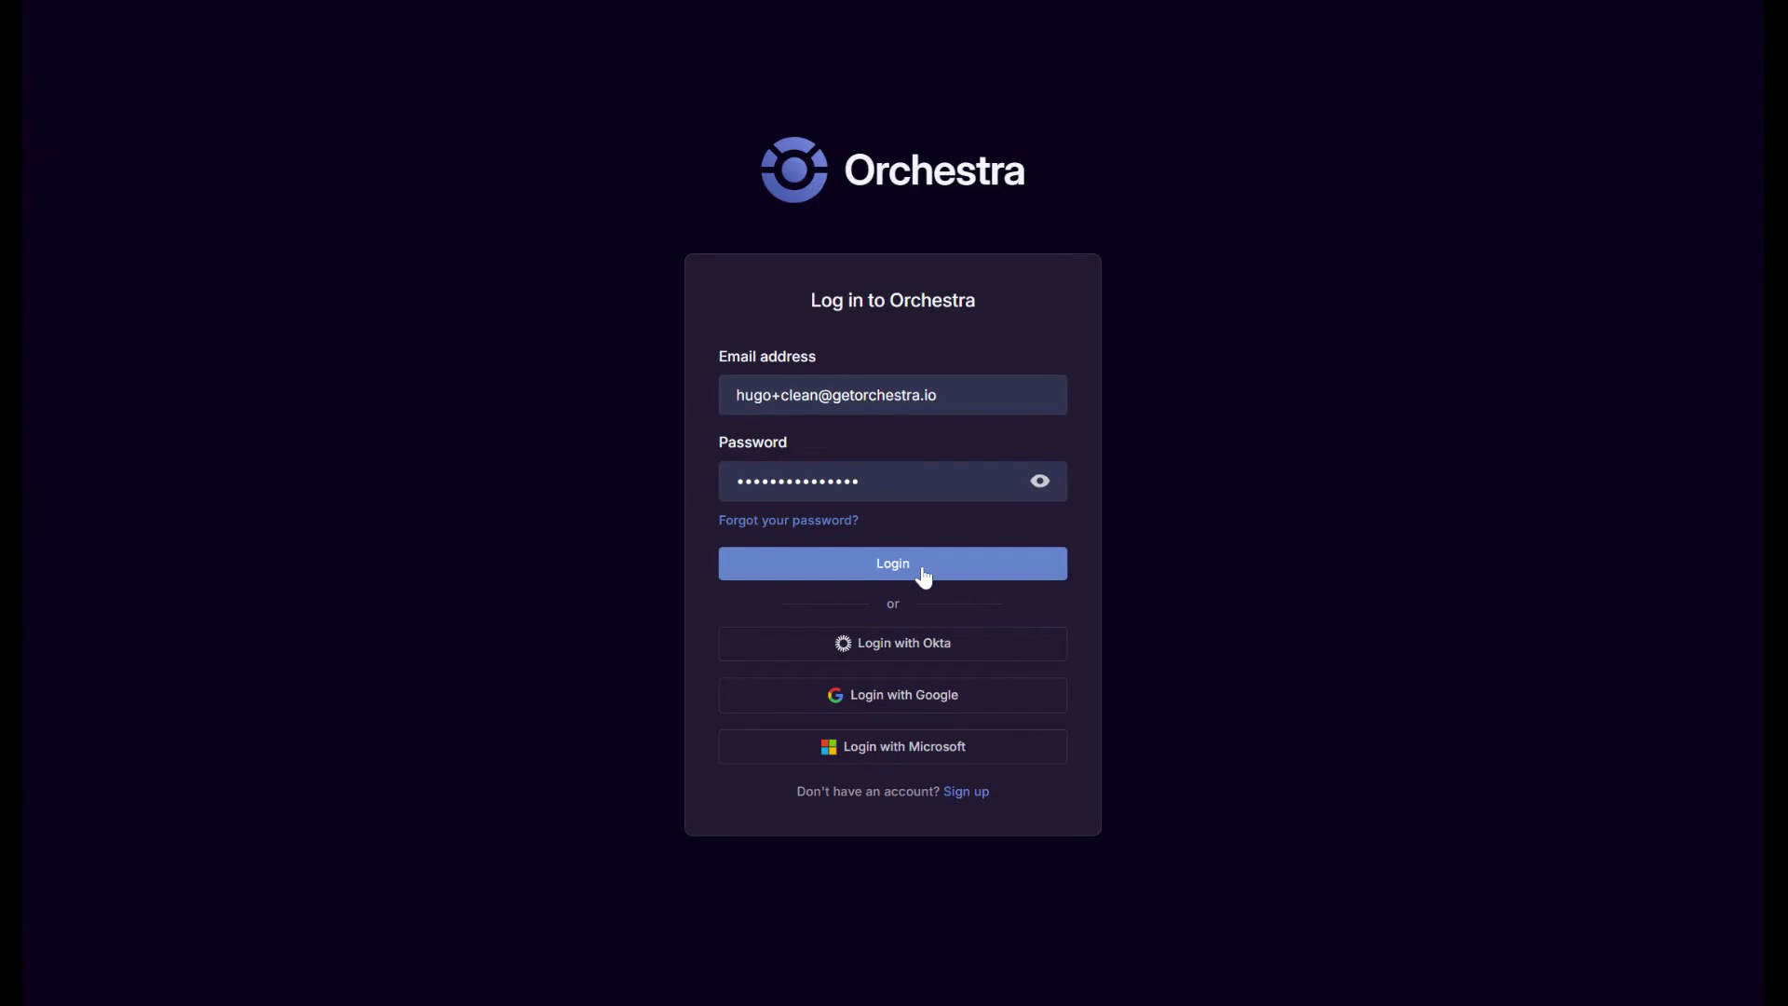
drag(772, 395, 791, 395)
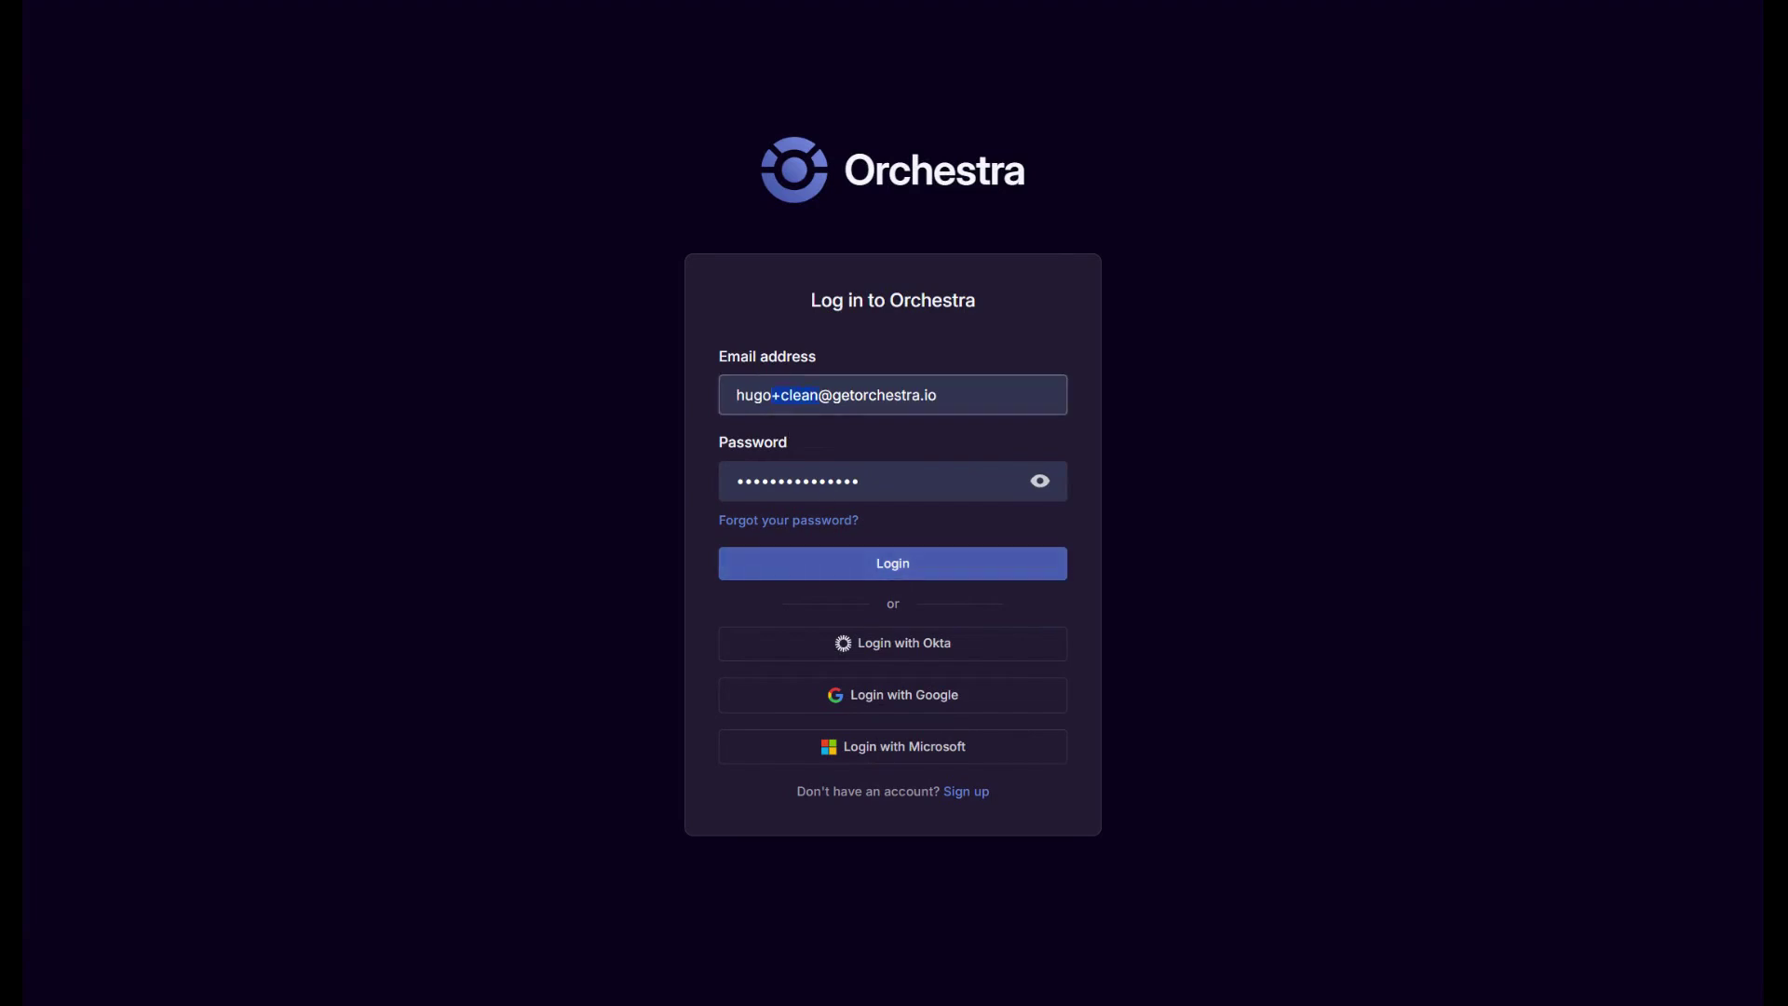
click(946, 576)
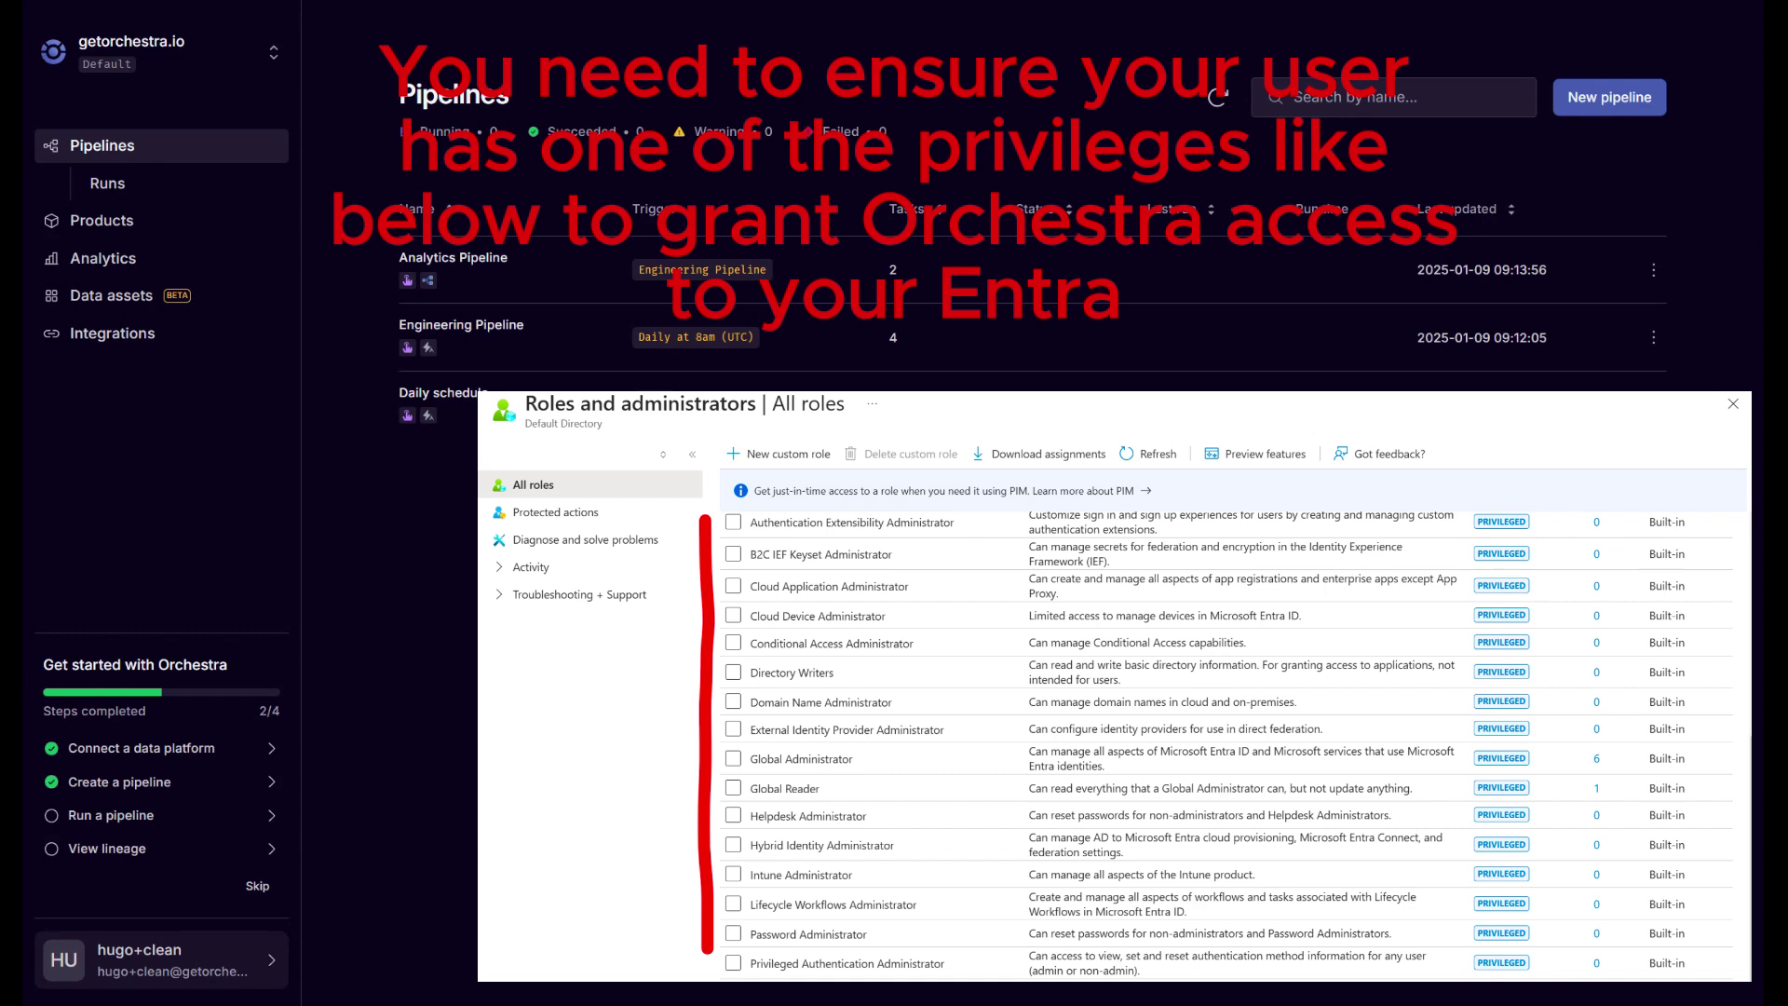
Open the account menu from the profile button at the bottom of the sidebar.
click(216, 967)
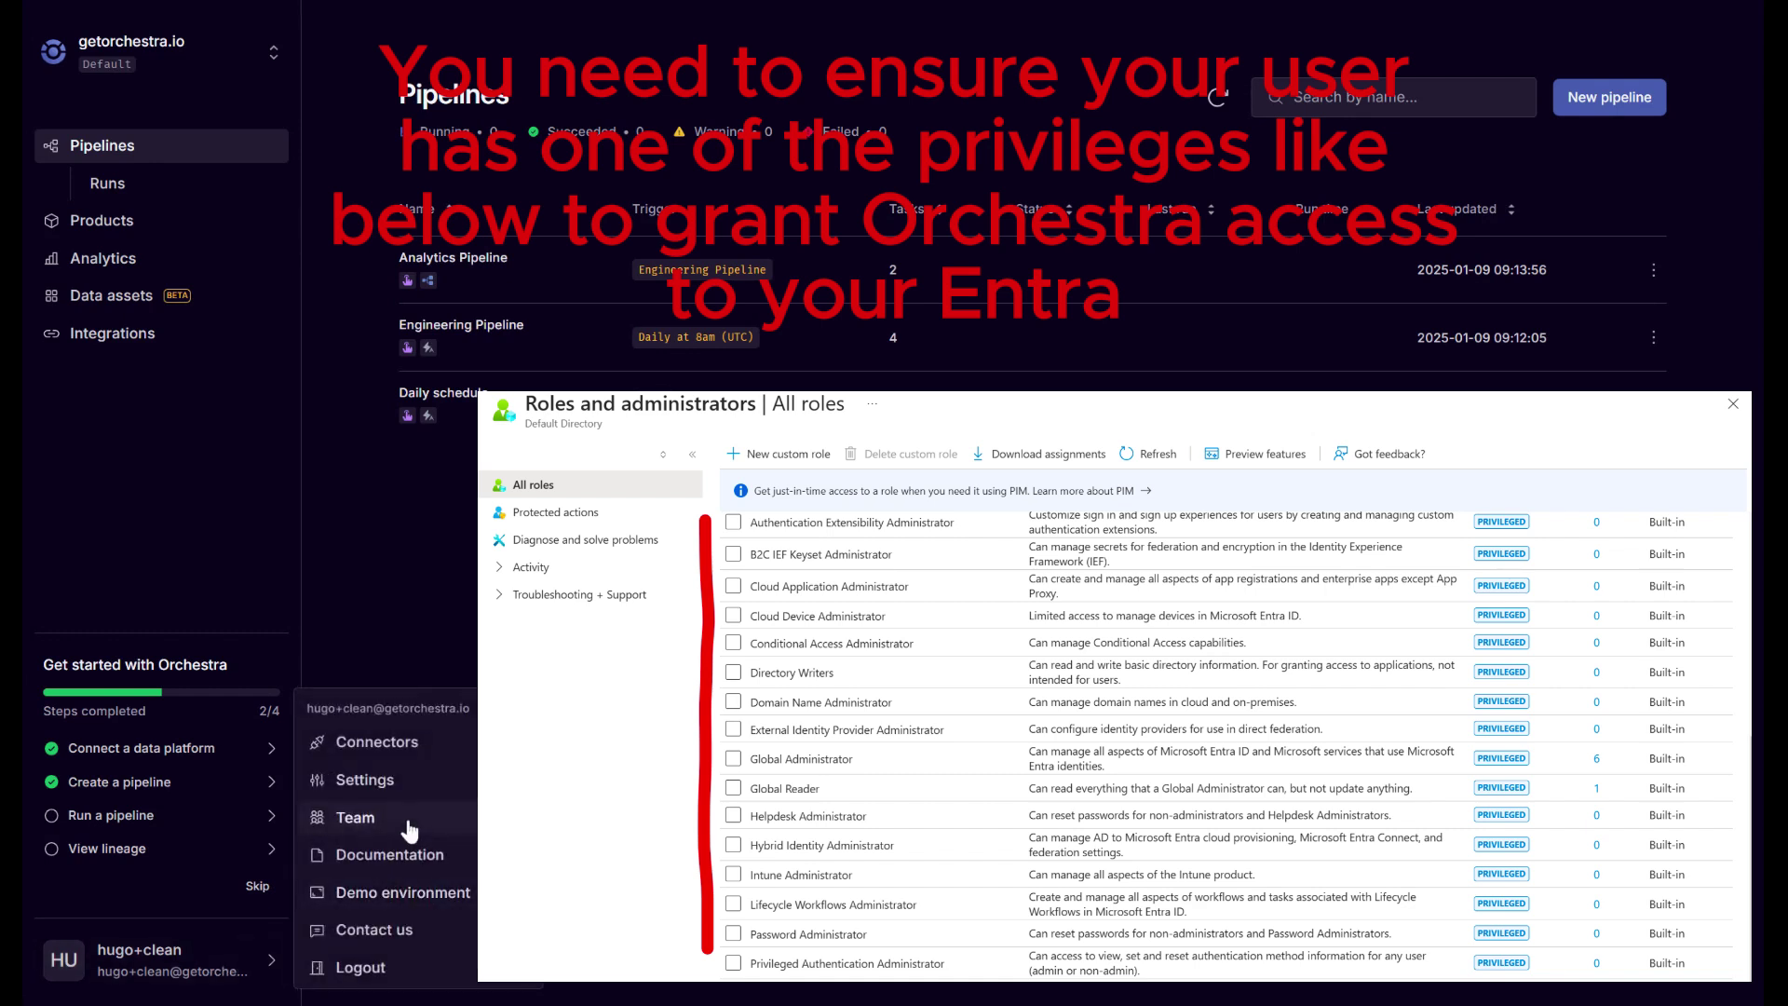
Untick Microsoft SSO enabled under Organisation settings, save, and dismiss the Organisation updated notice.
click(405, 784)
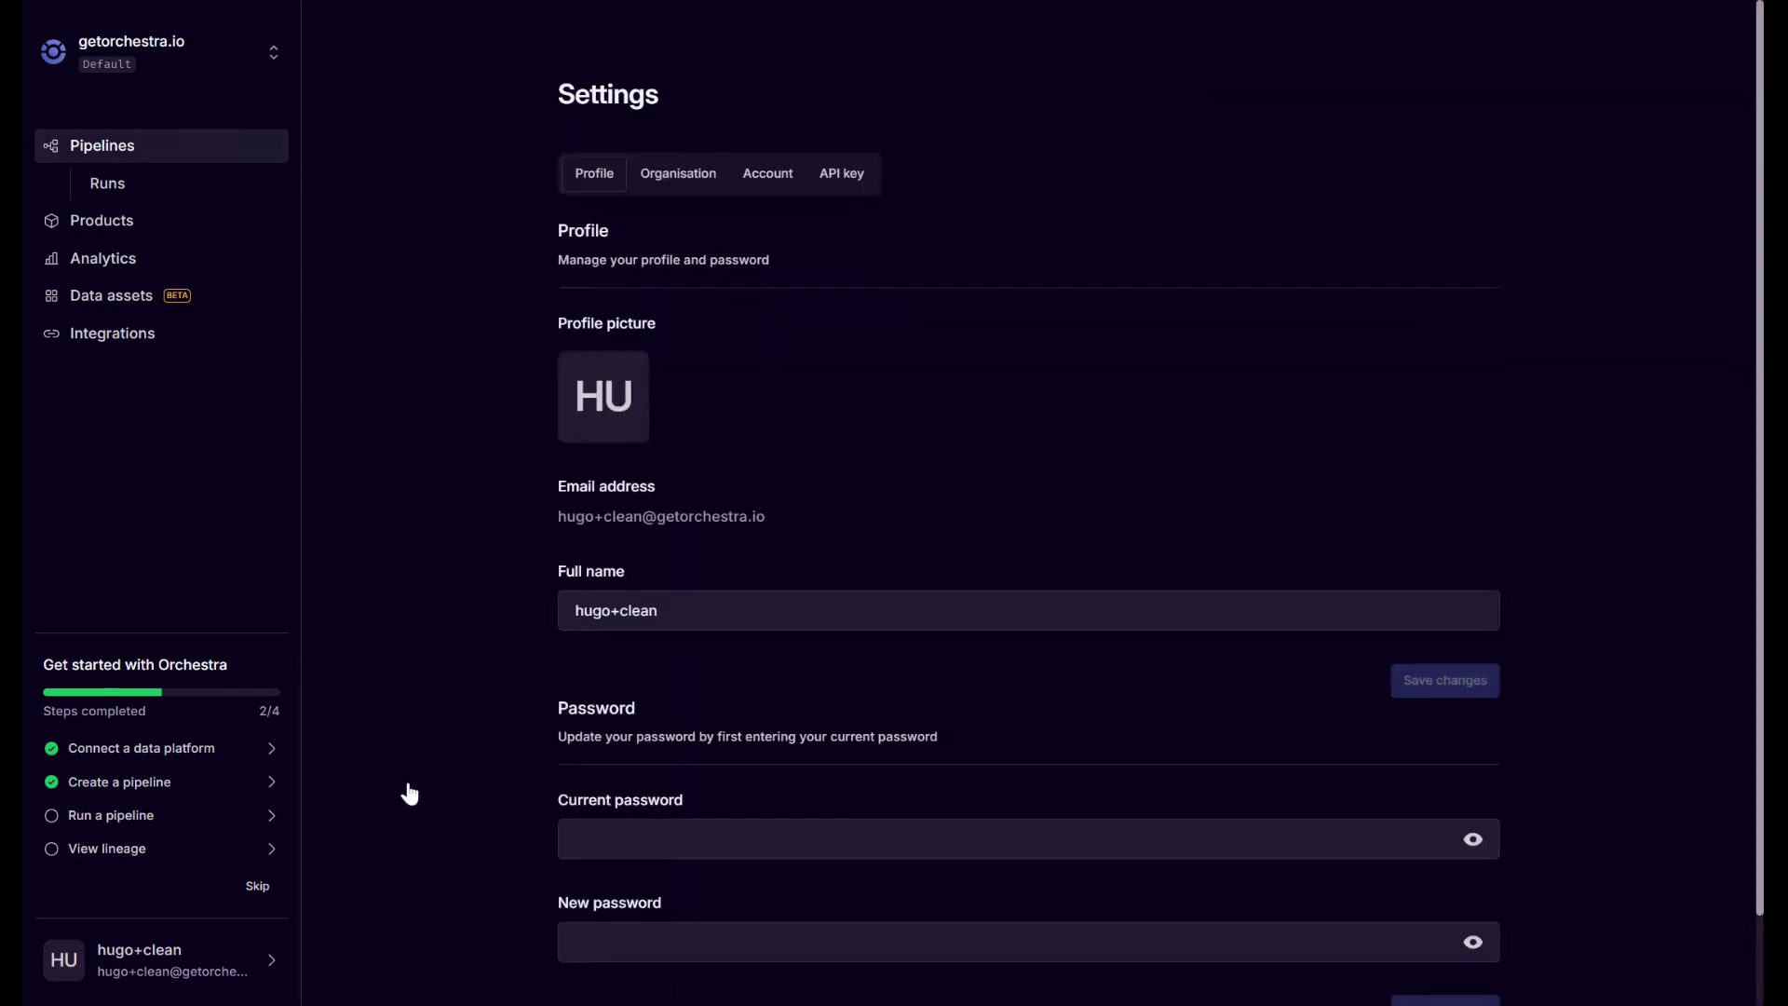
click(686, 171)
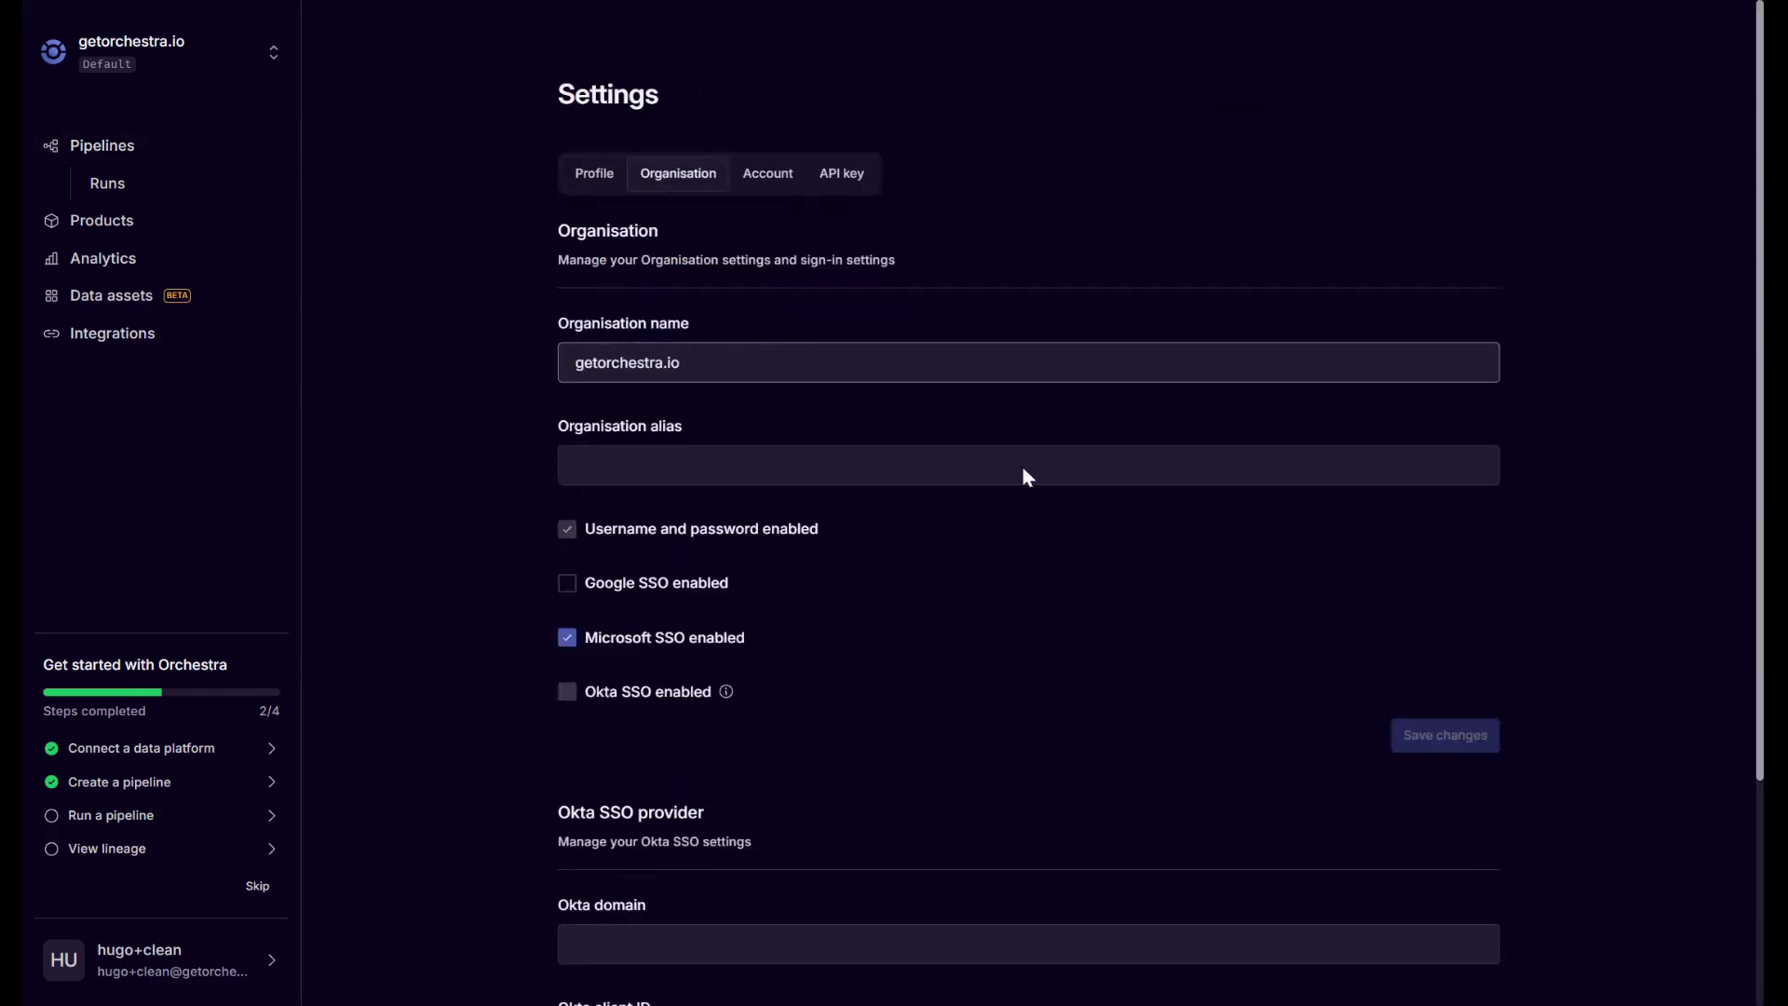
click(570, 536)
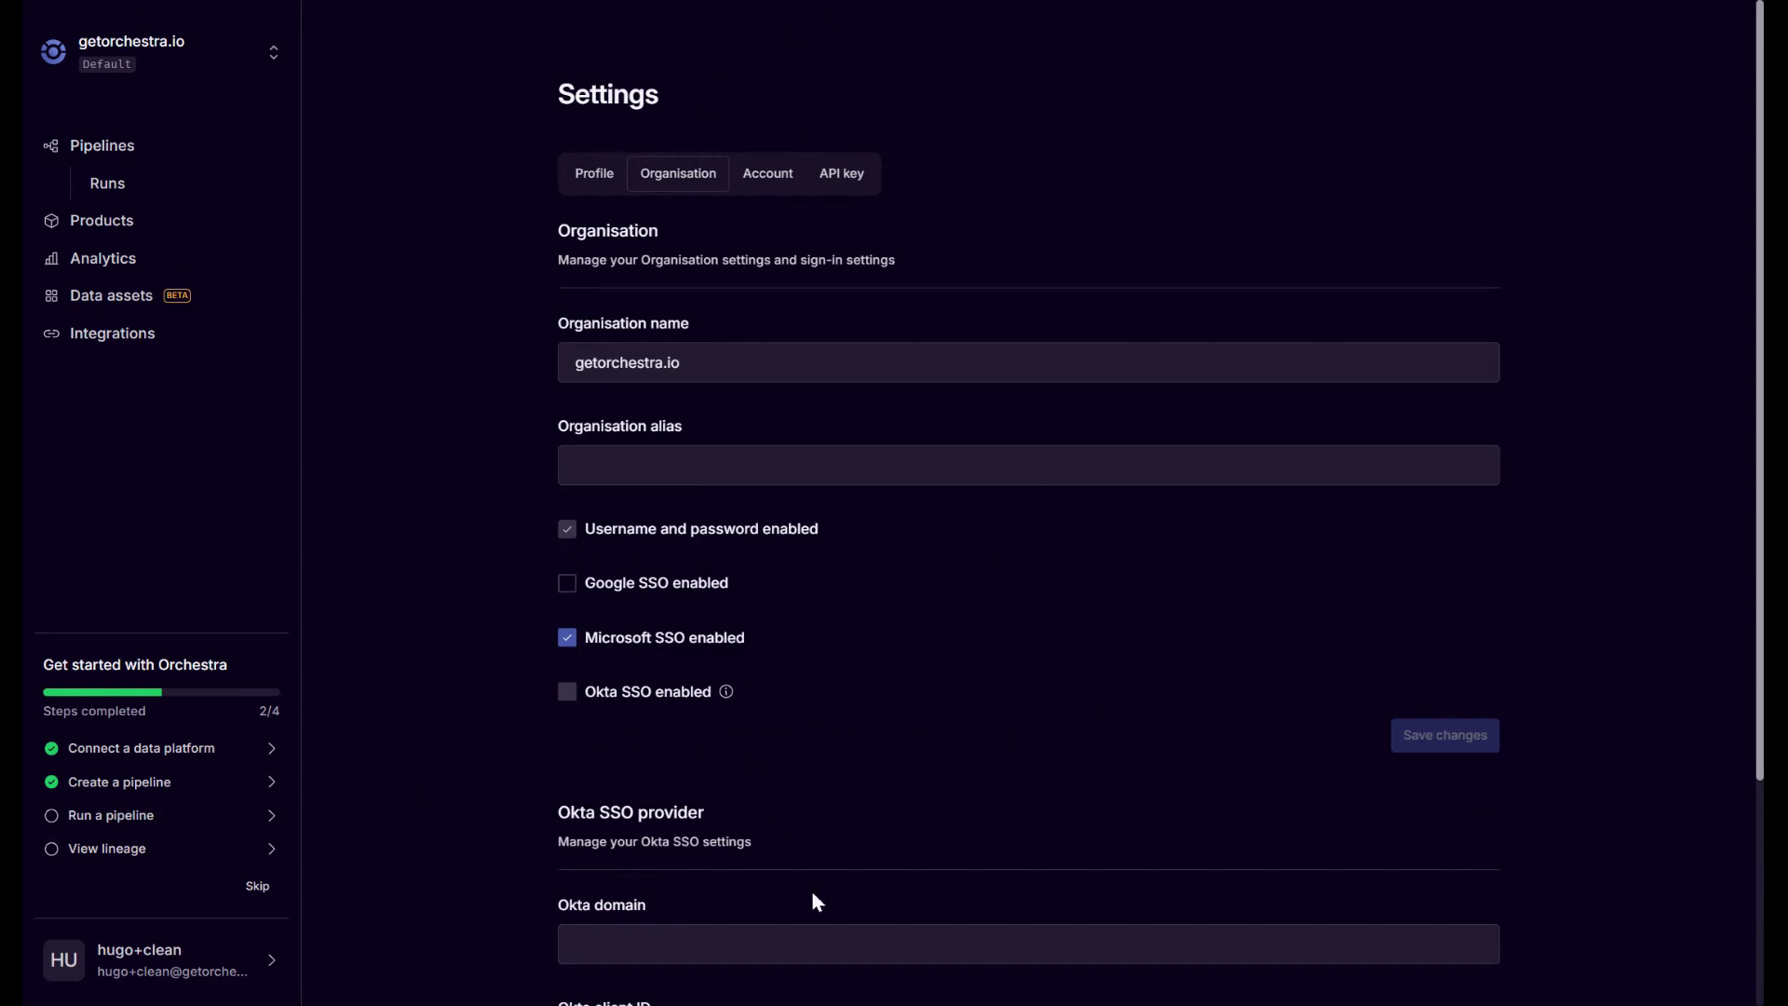
scroll(814, 894, down, 1)
click(614, 521)
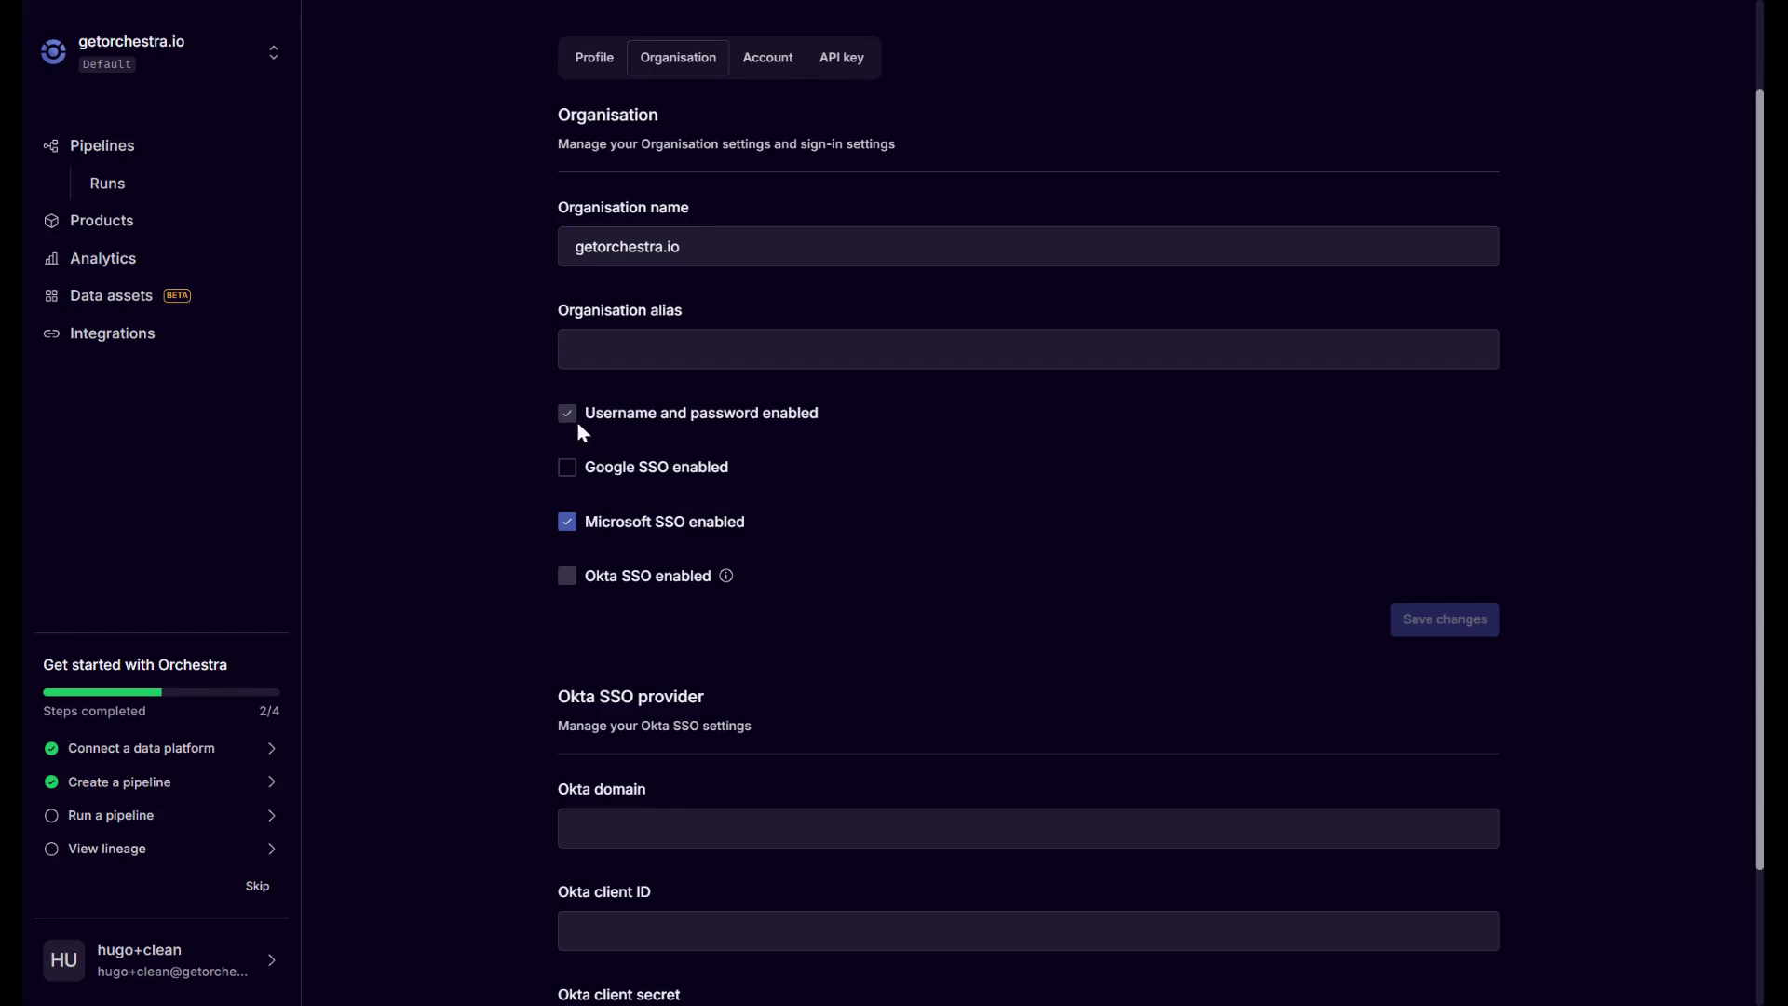
click(567, 523)
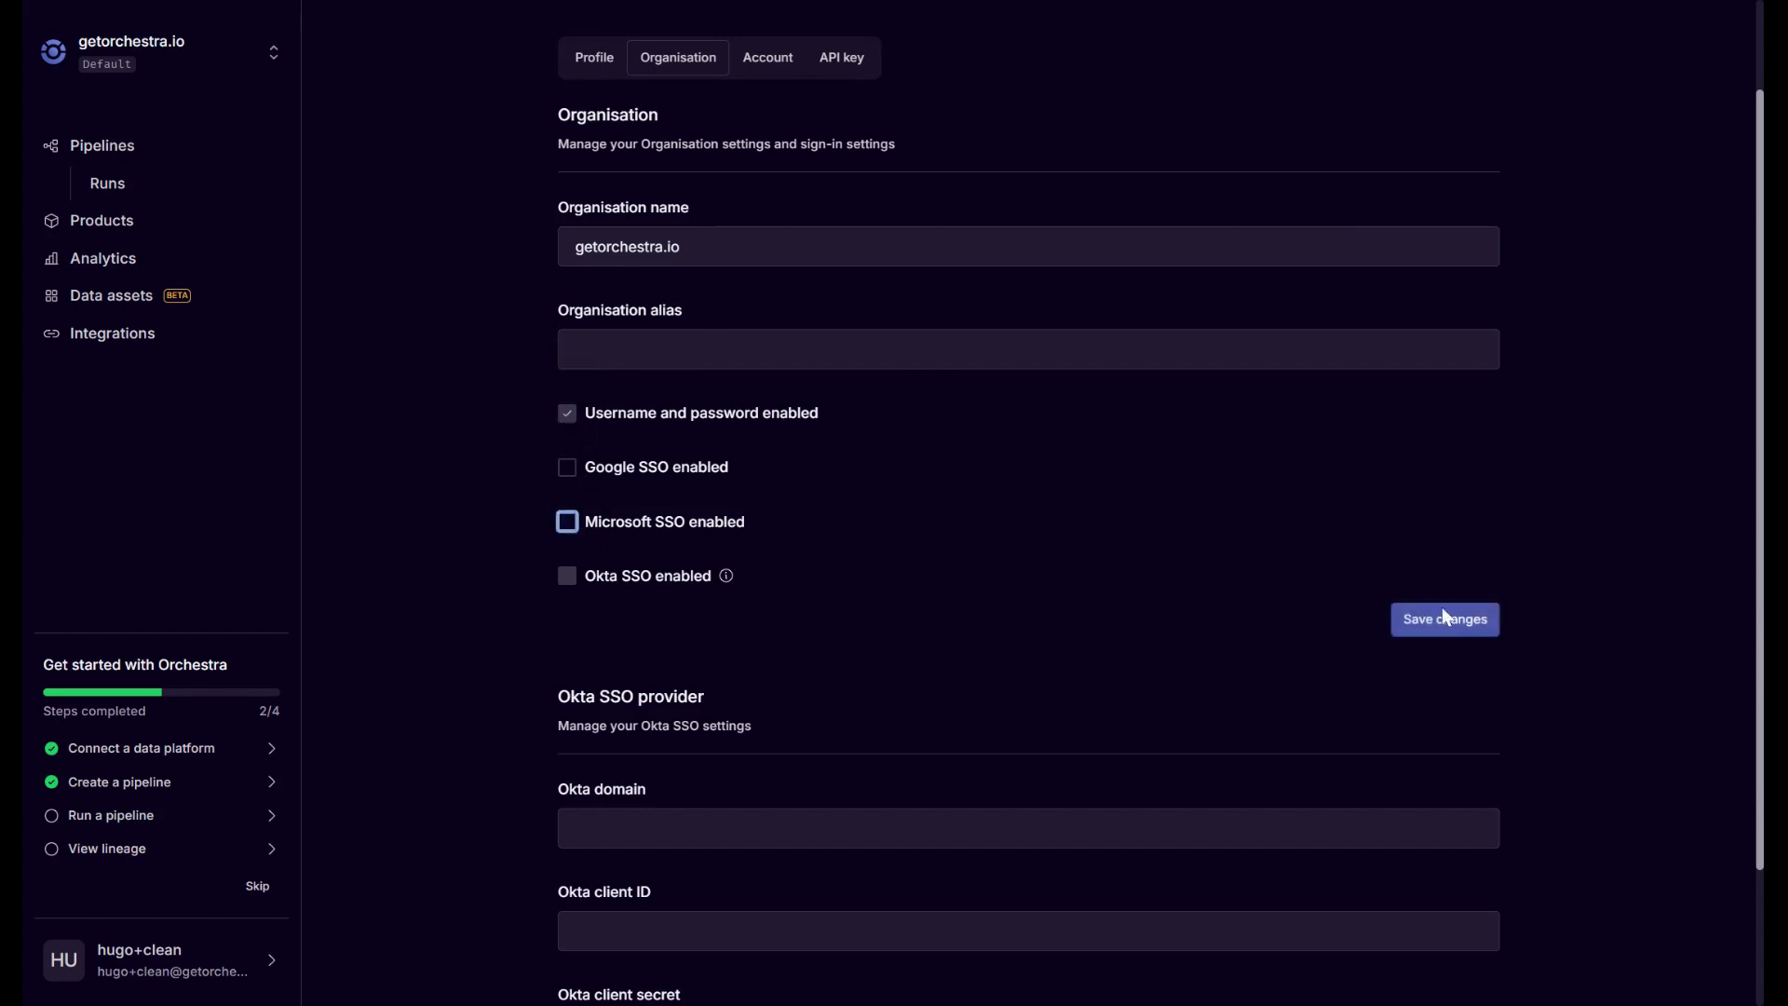
click(1443, 619)
click(1688, 58)
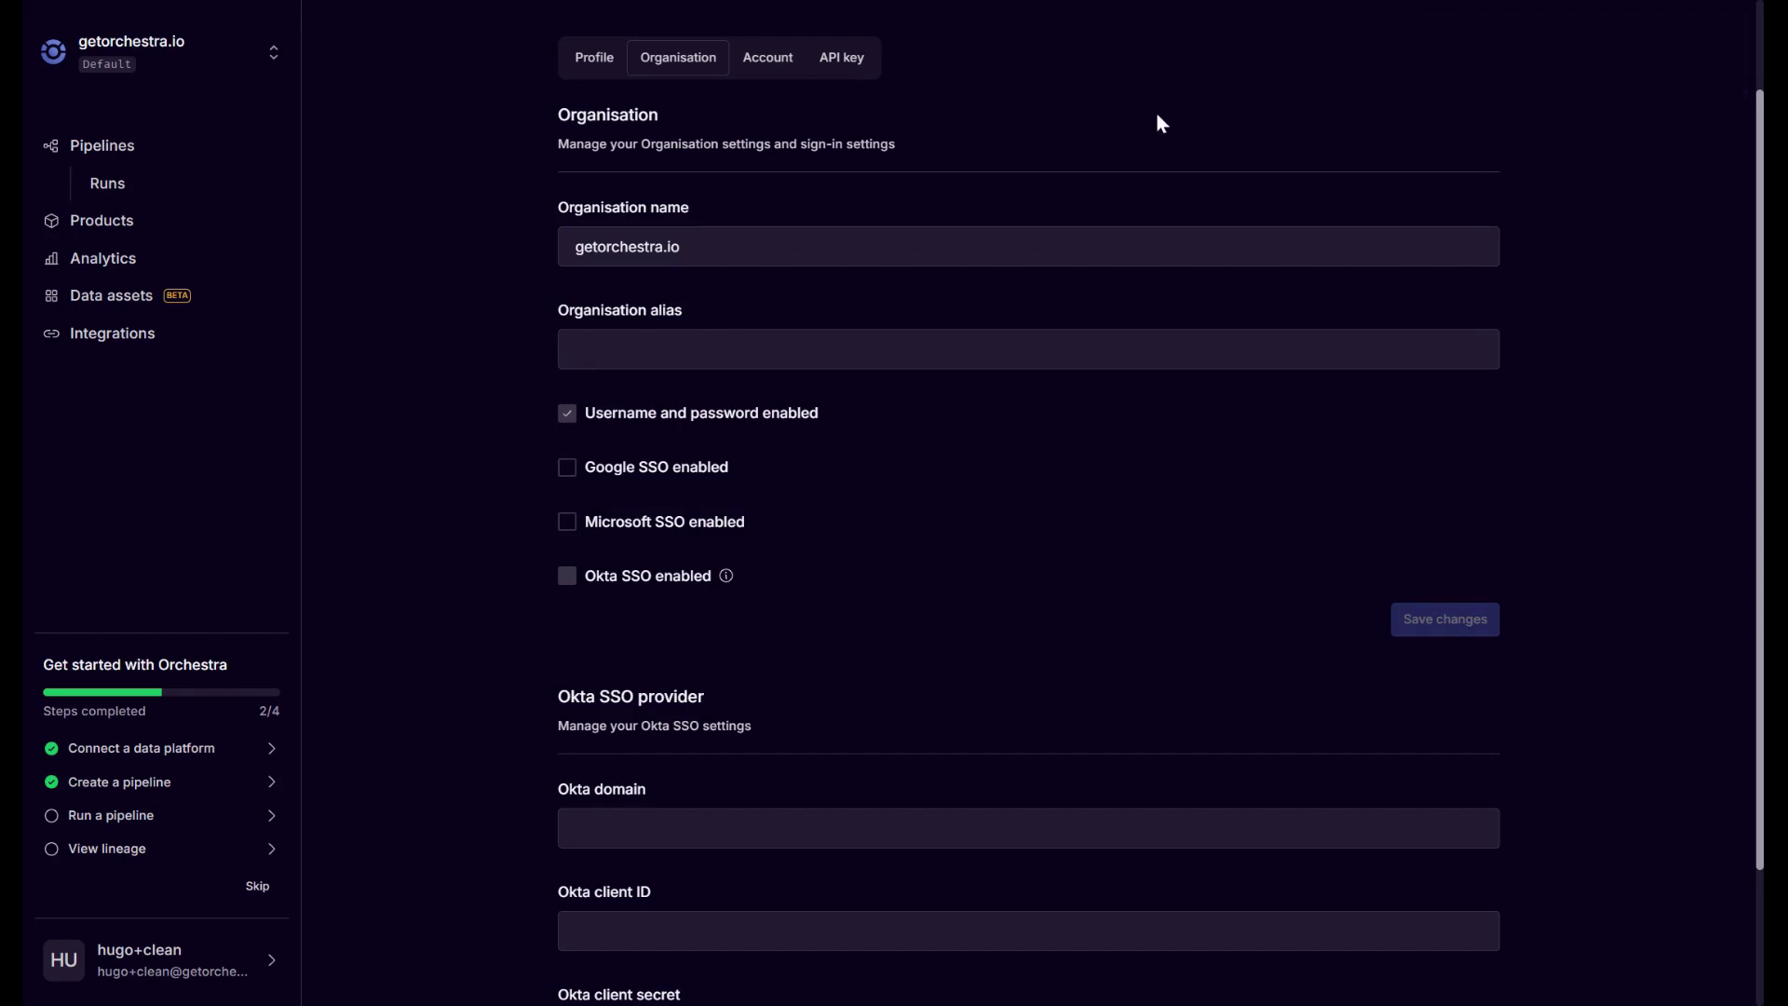
scroll(1174, 130, up, 2)
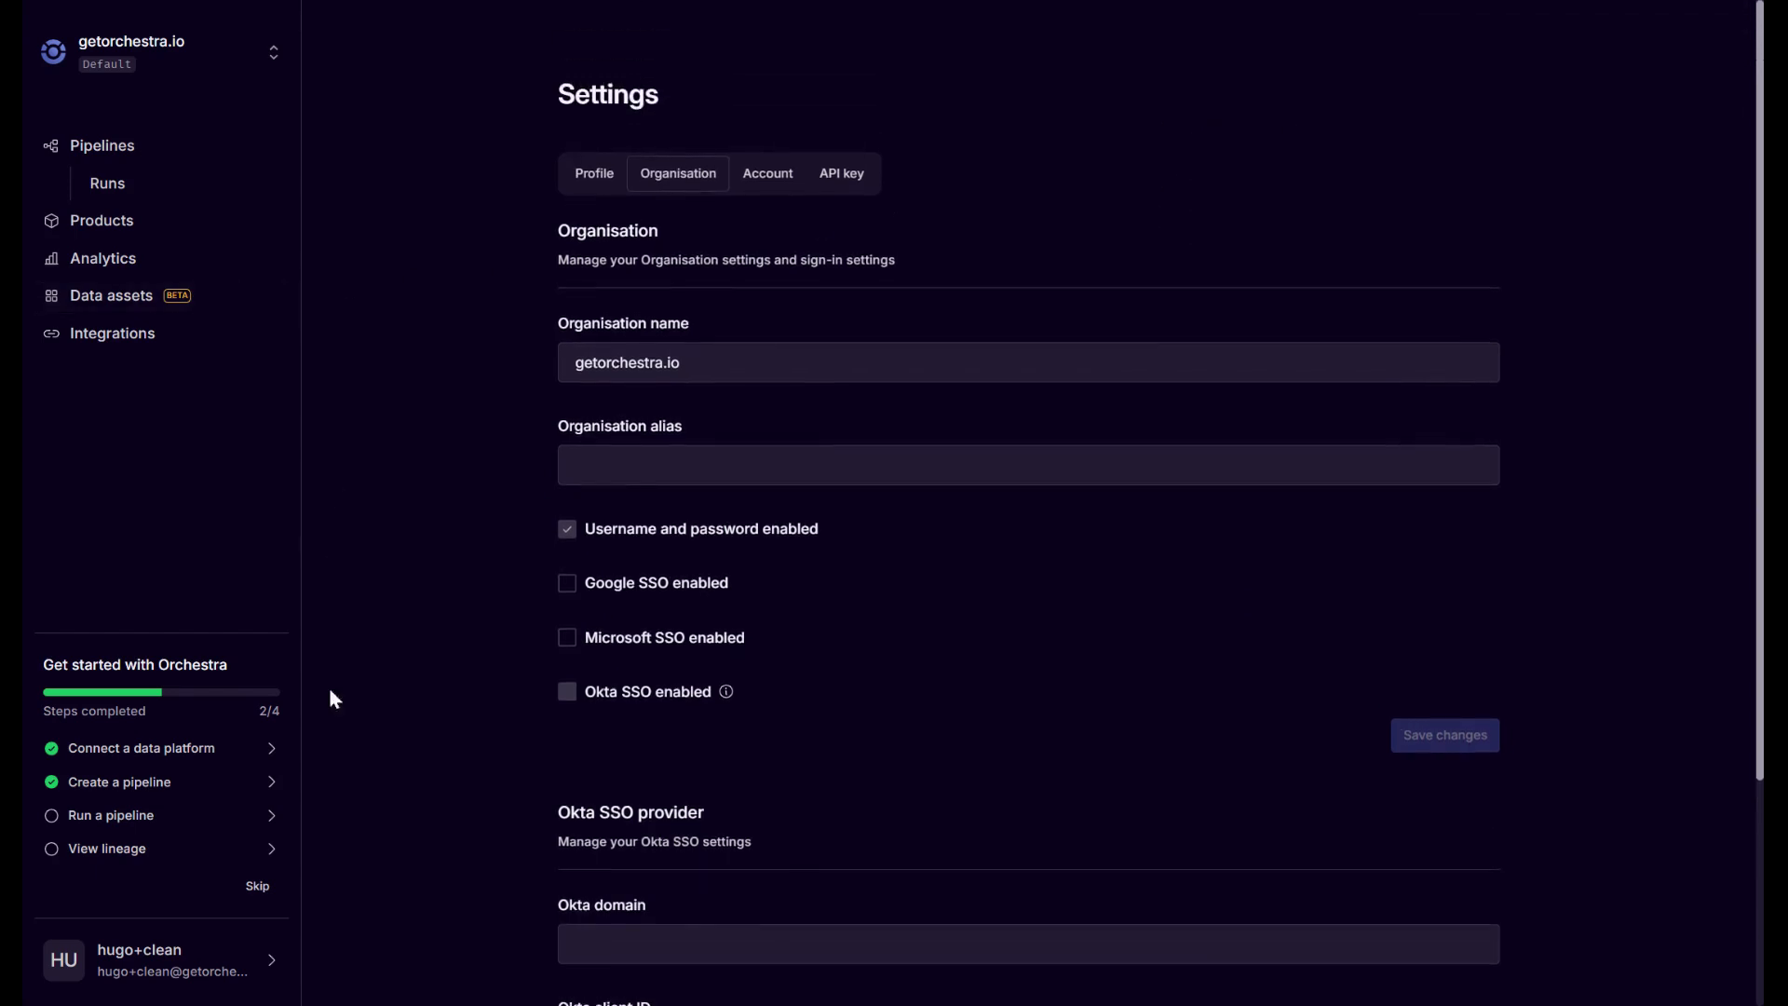
Go to the Team page from the account menu and open the Invite user dialog.
click(238, 962)
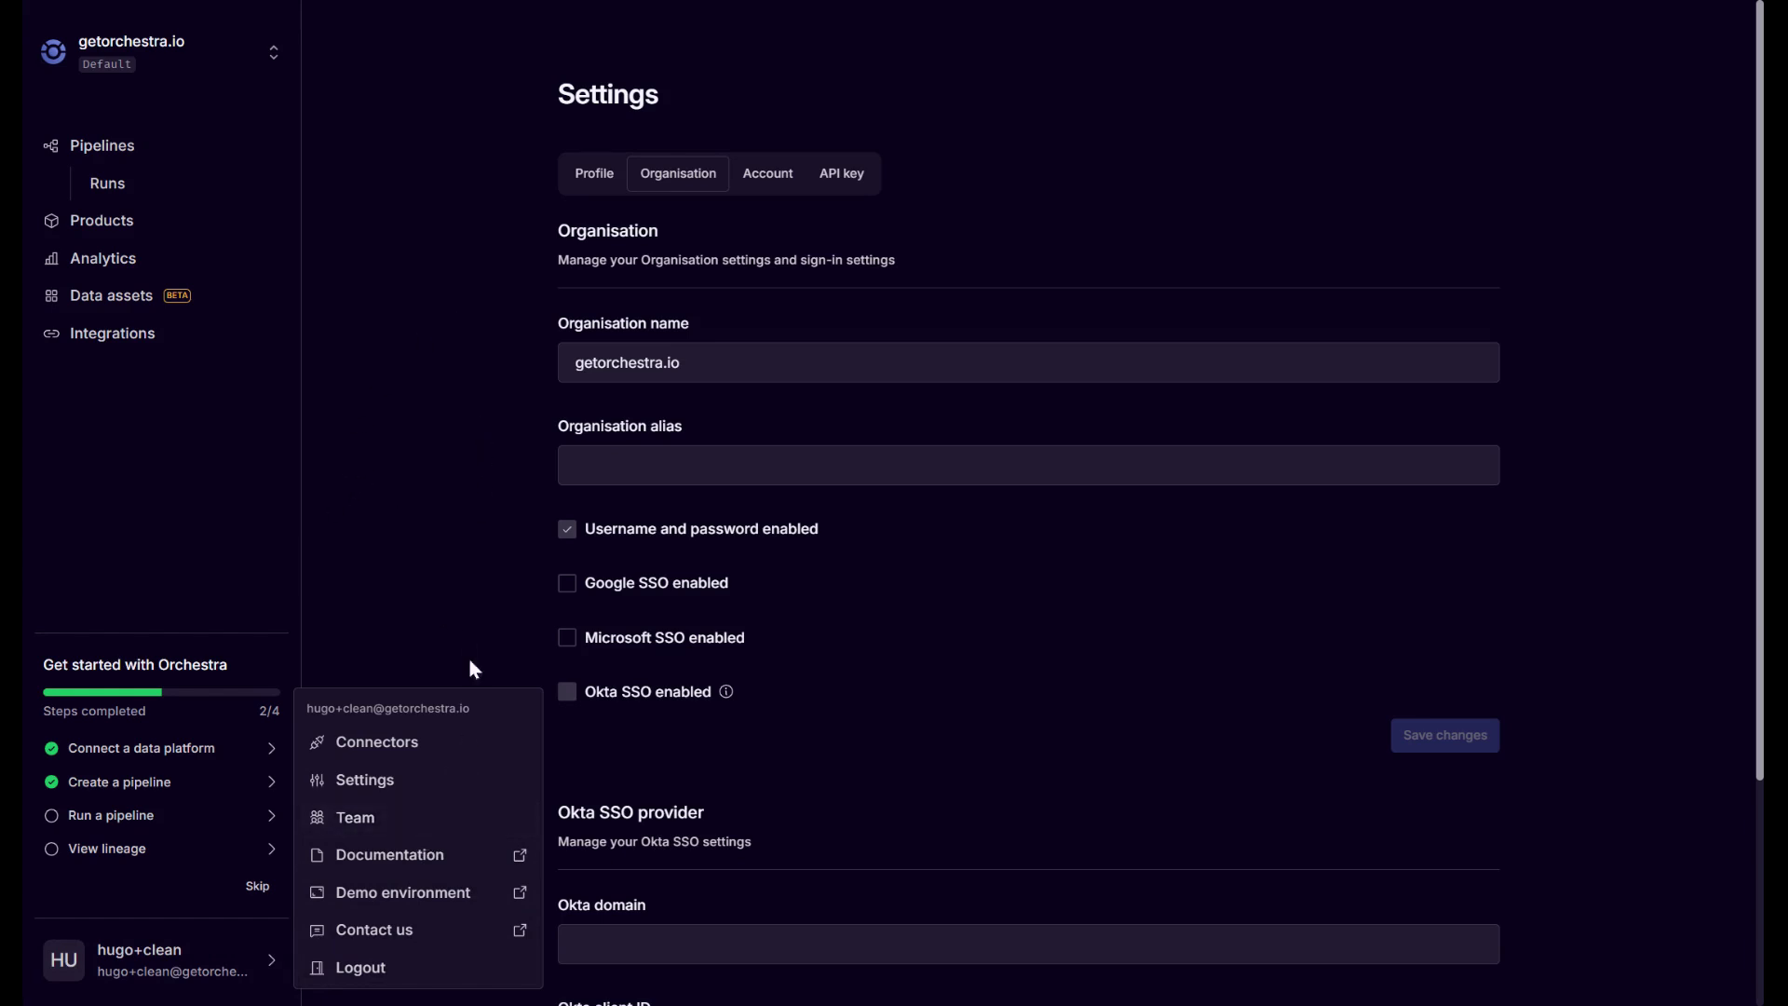
click(432, 832)
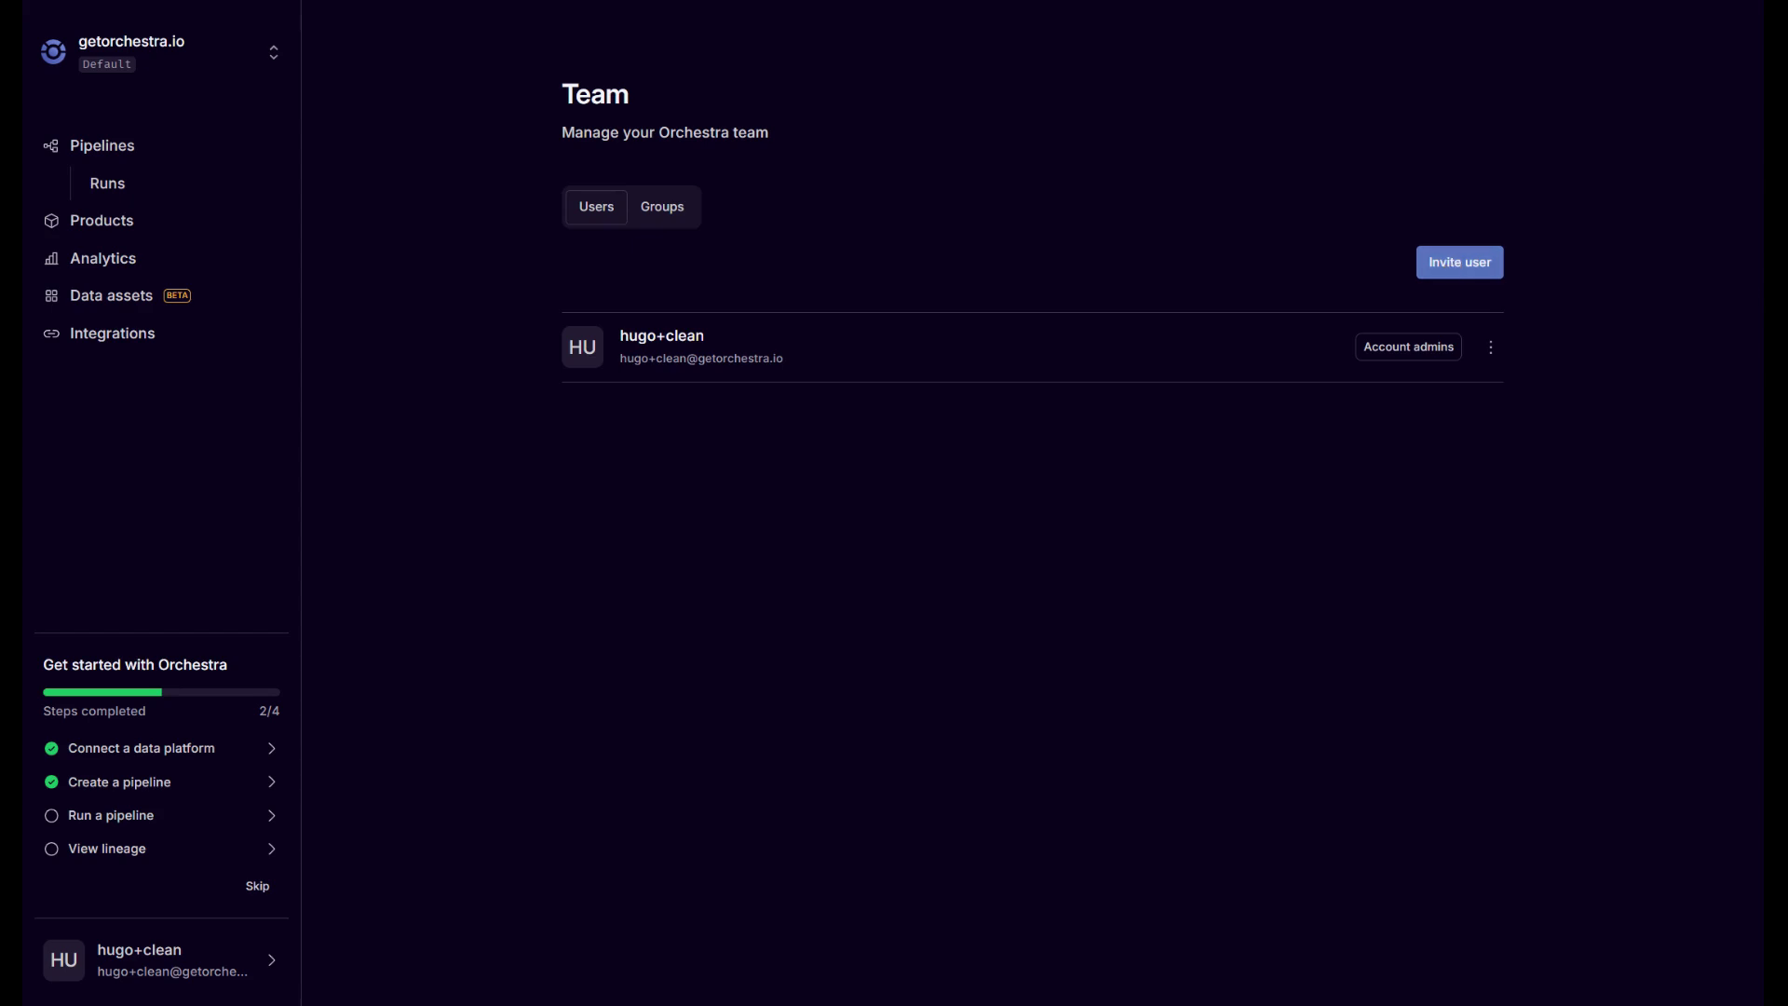
click(1452, 278)
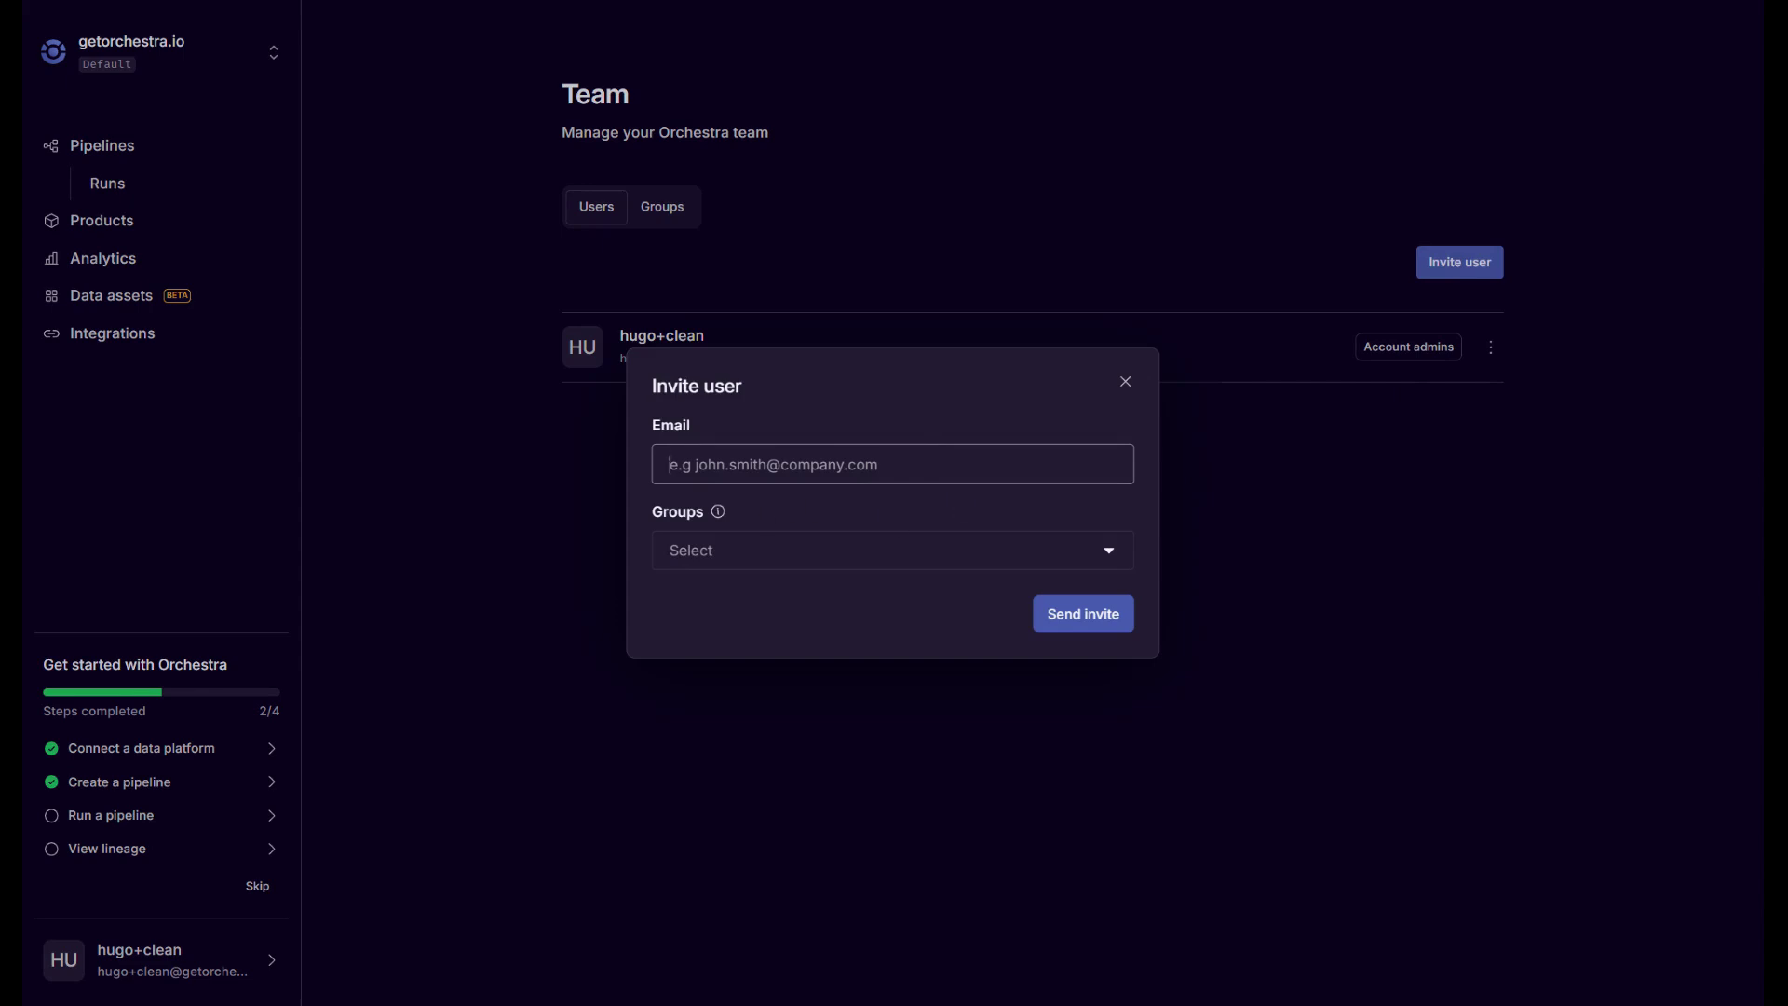
Check the Groups list without choosing a group, then enter the invitee's e-mail address.
click(782, 559)
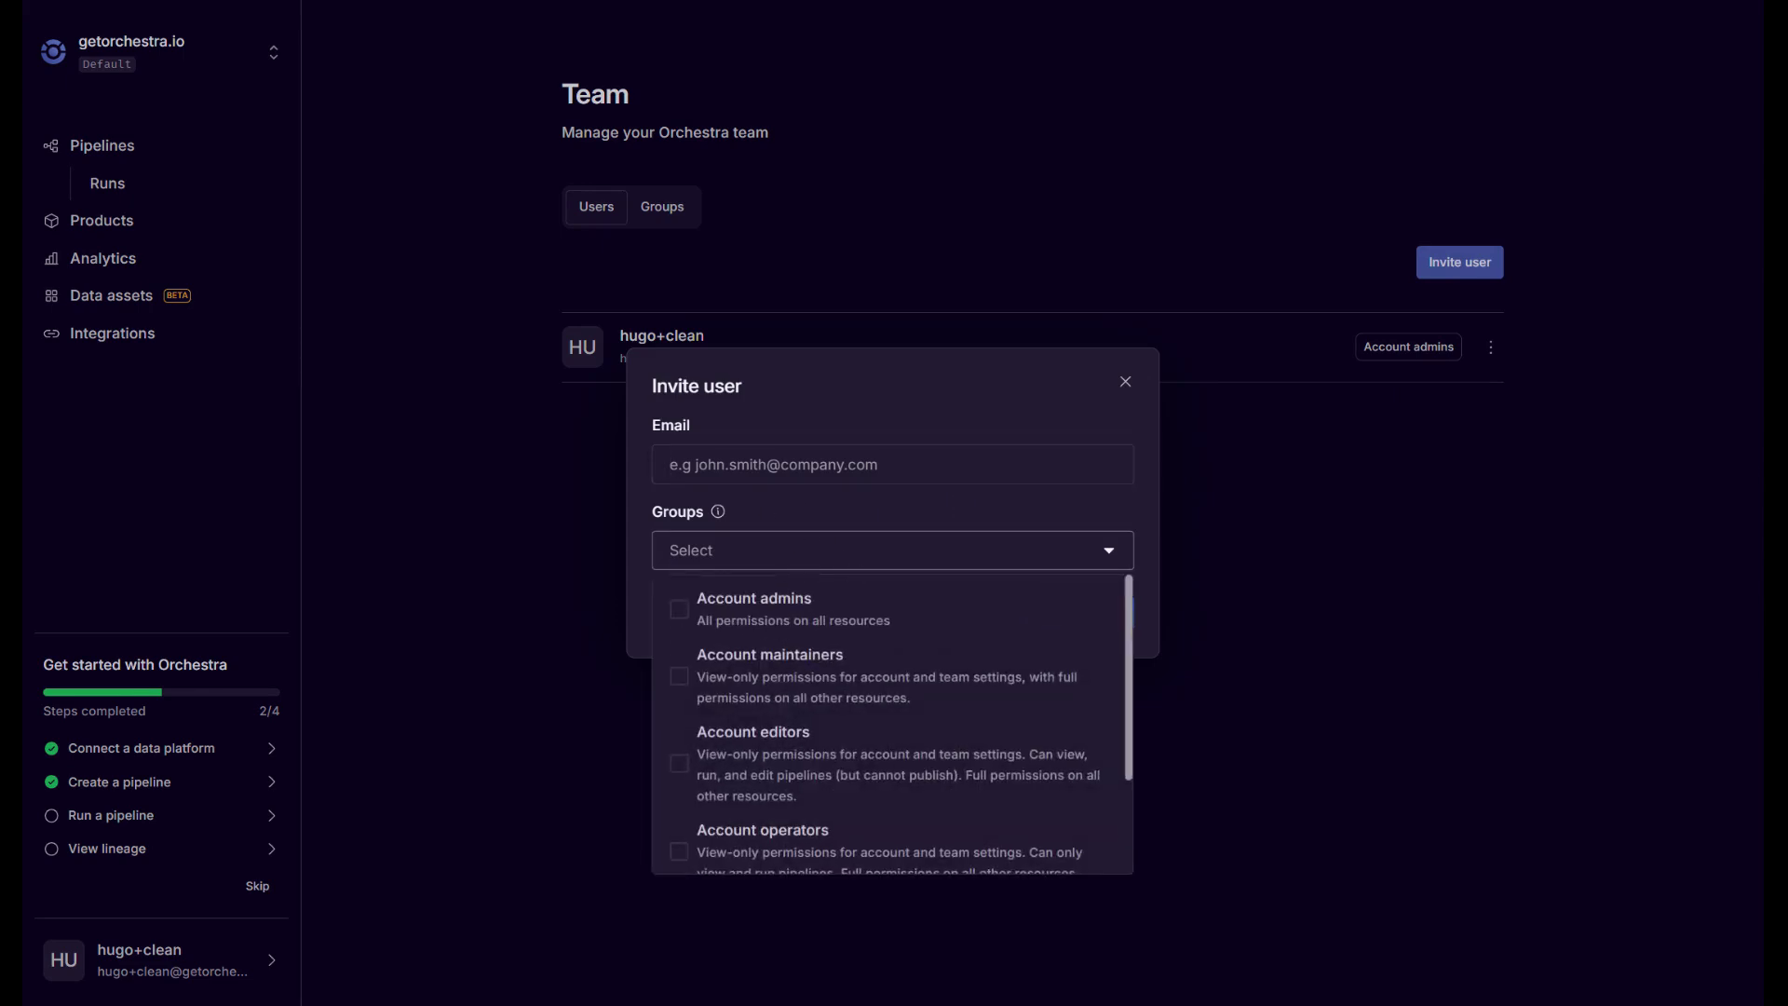
click(844, 421)
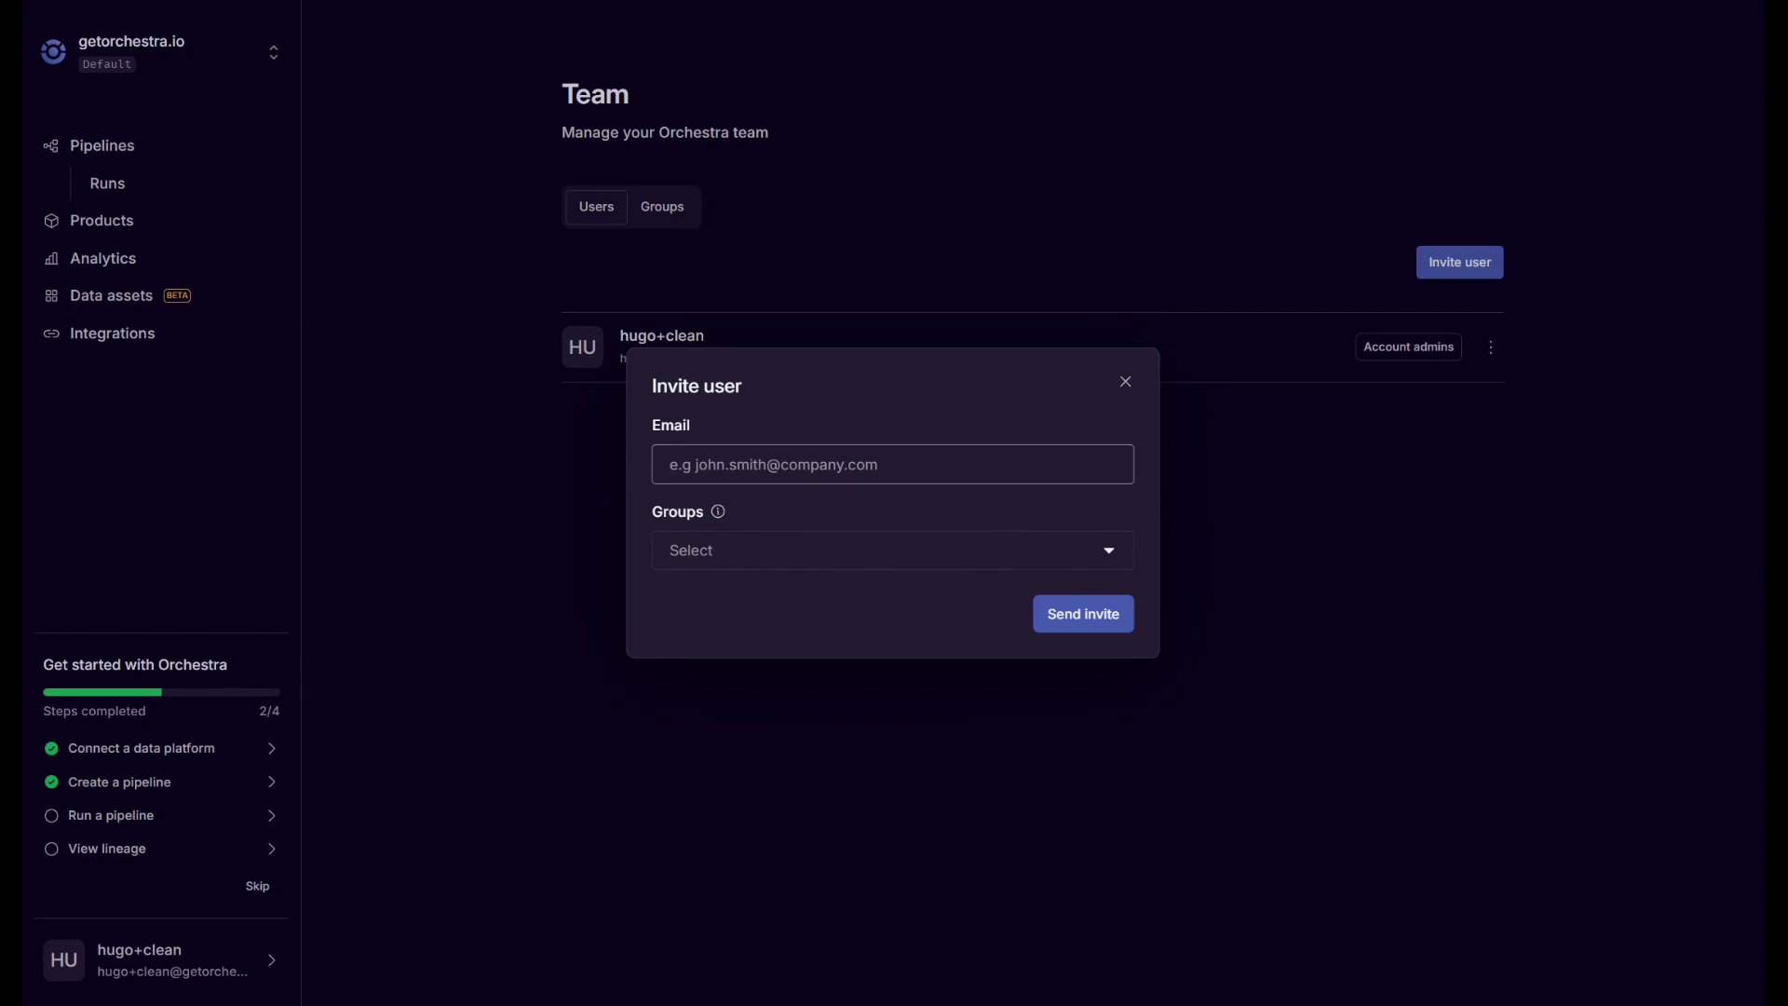
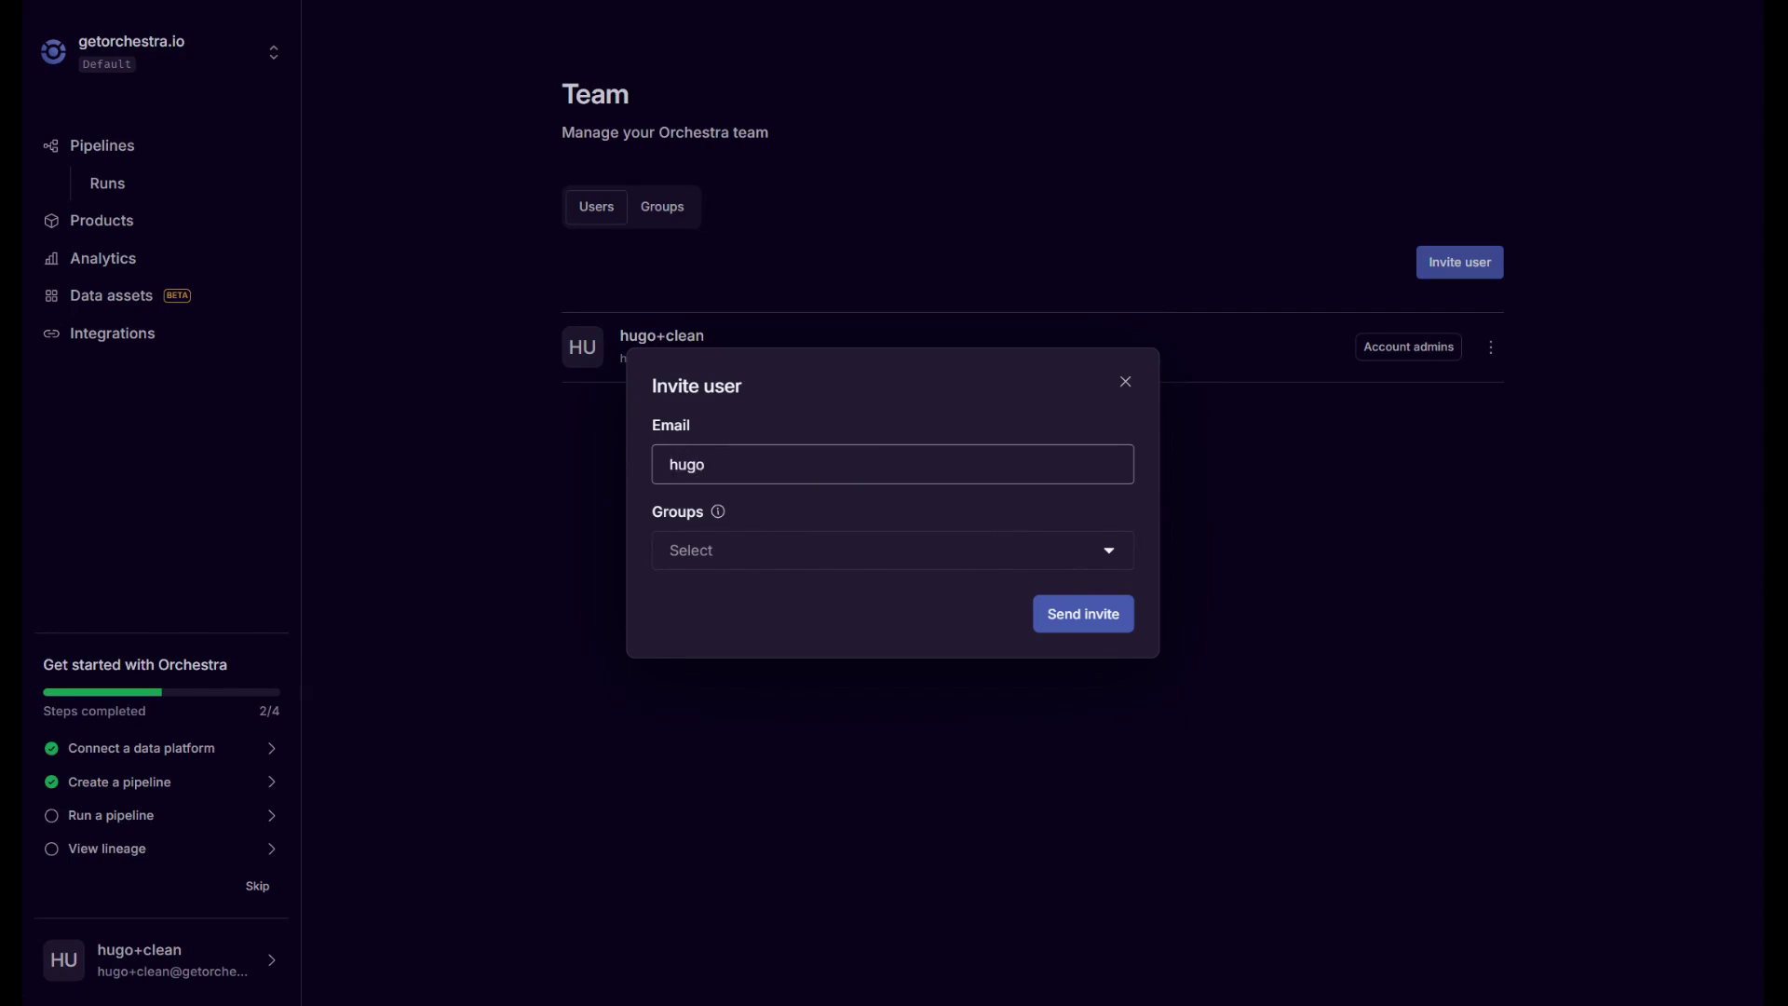
key(ctrl+a)
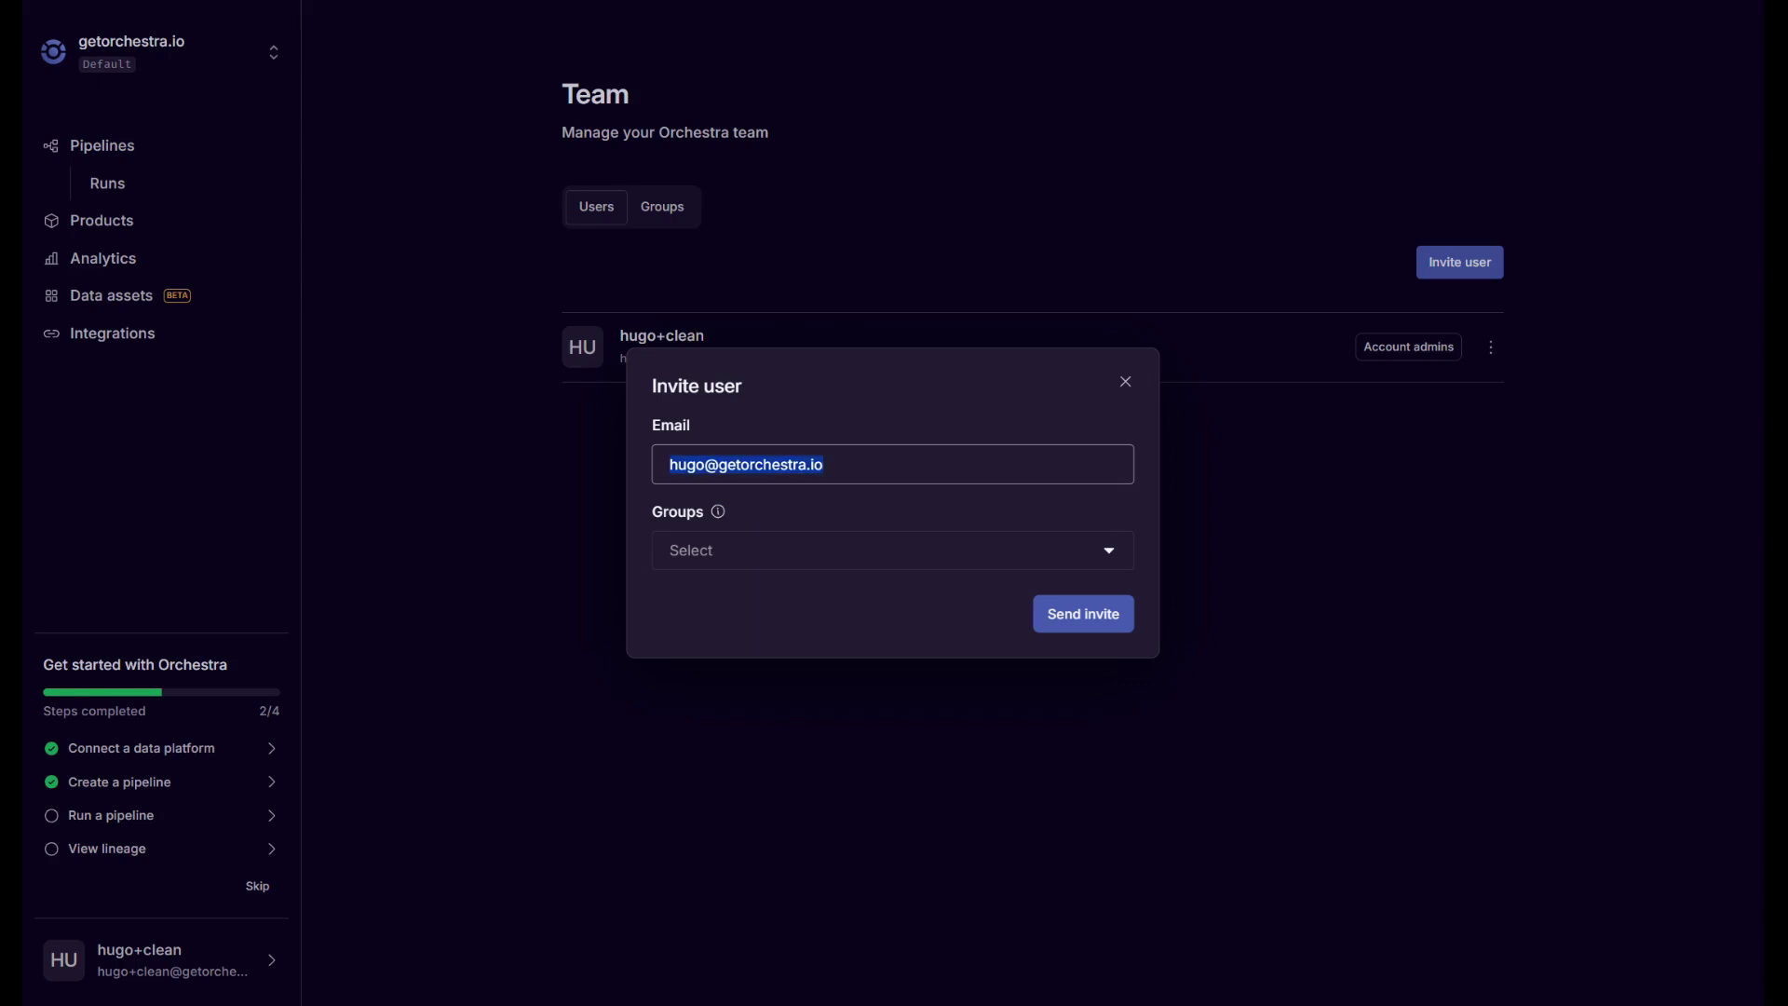
click(831, 410)
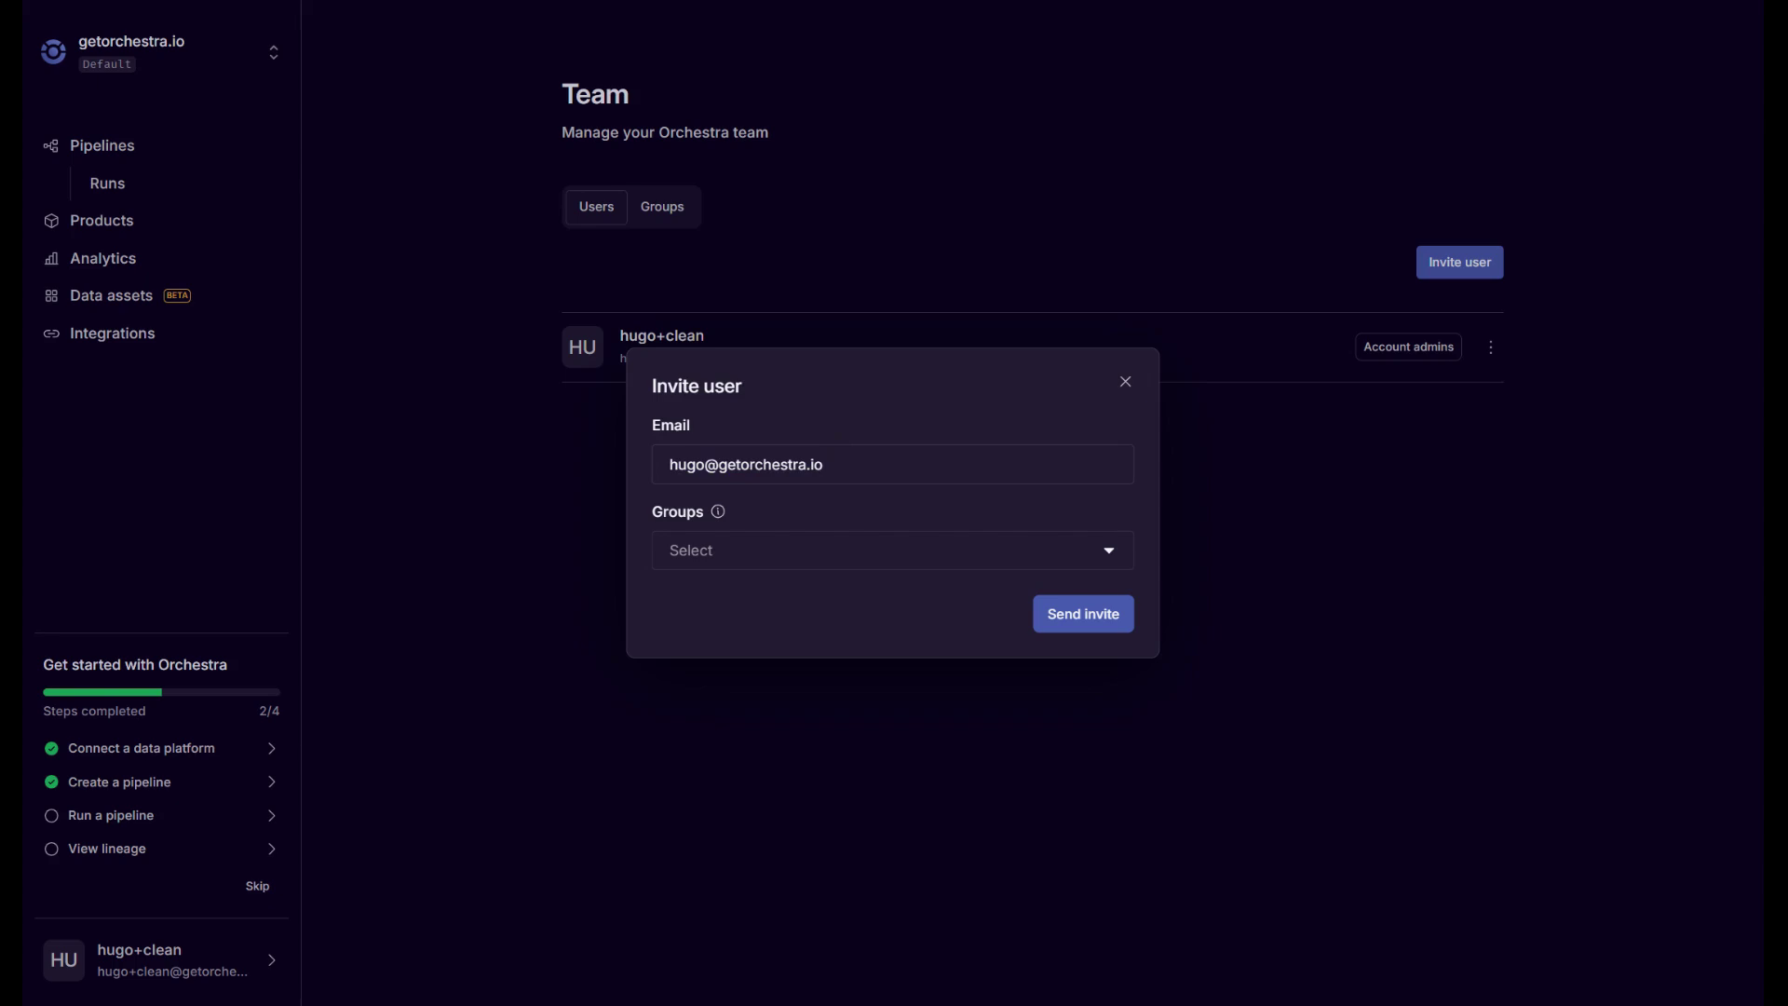
Change the e-mail's name part and its domain to onmicrosoft.orchestra.com, then return to Pipelines.
click(695, 465)
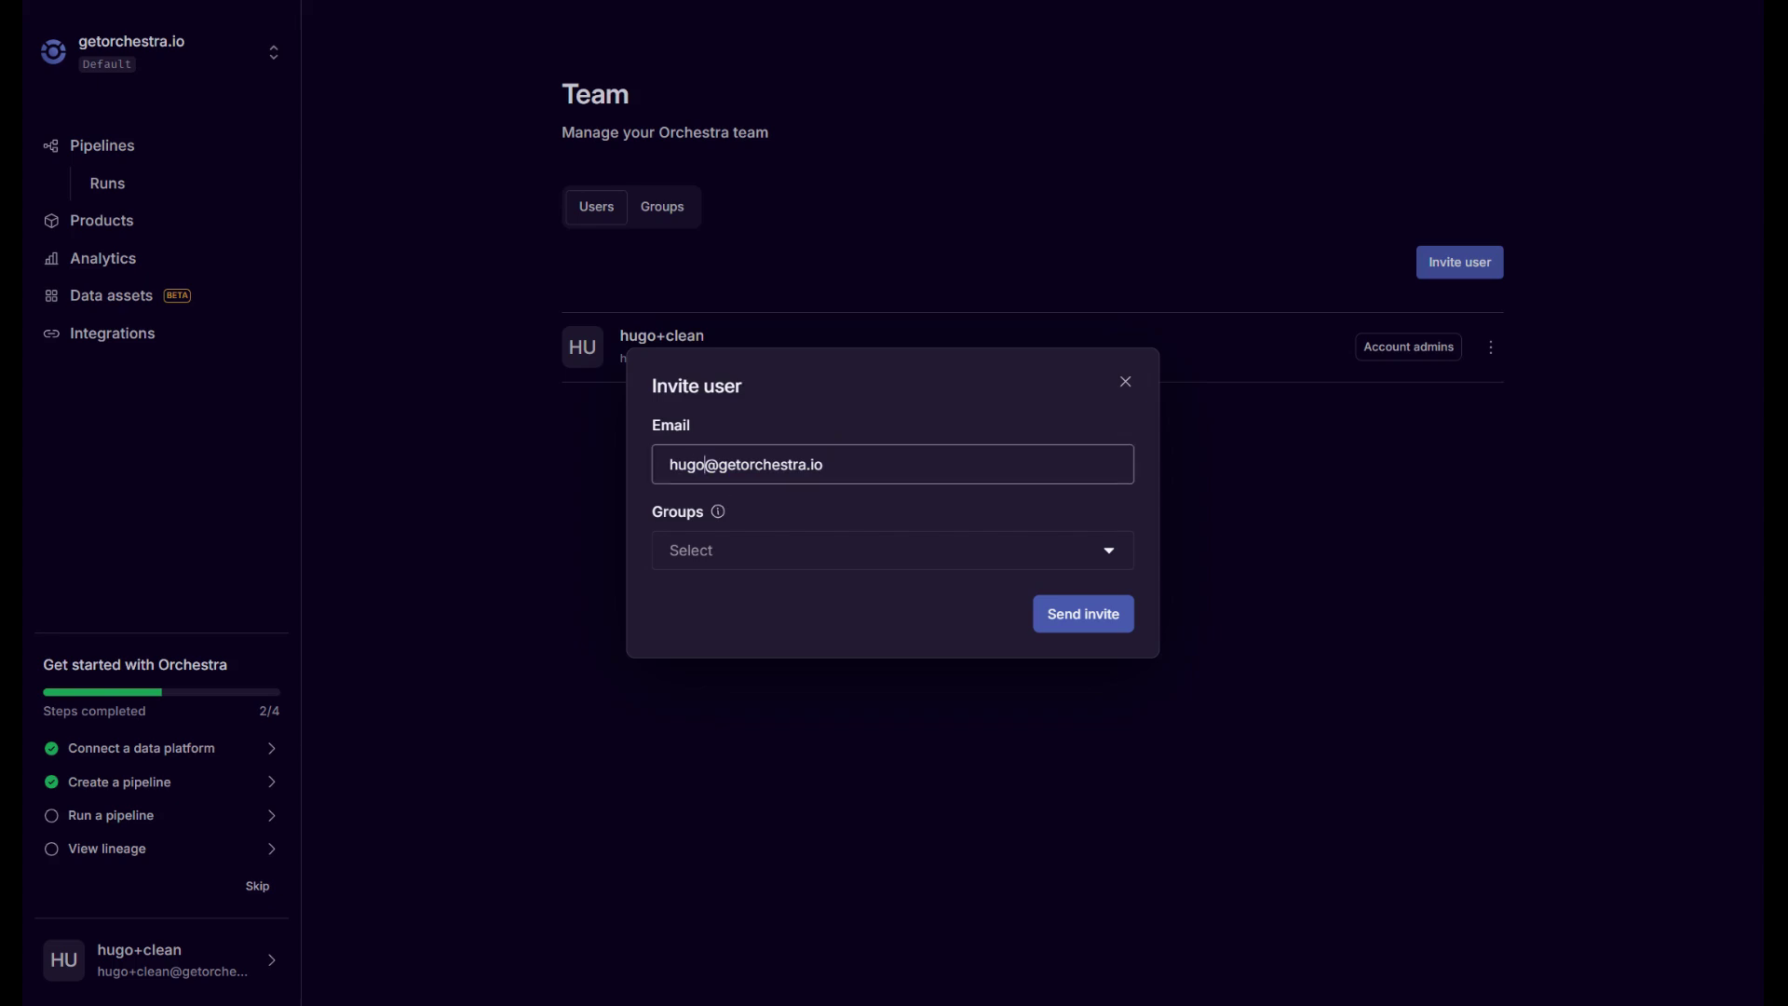
double_click(696, 464)
double_click(710, 464)
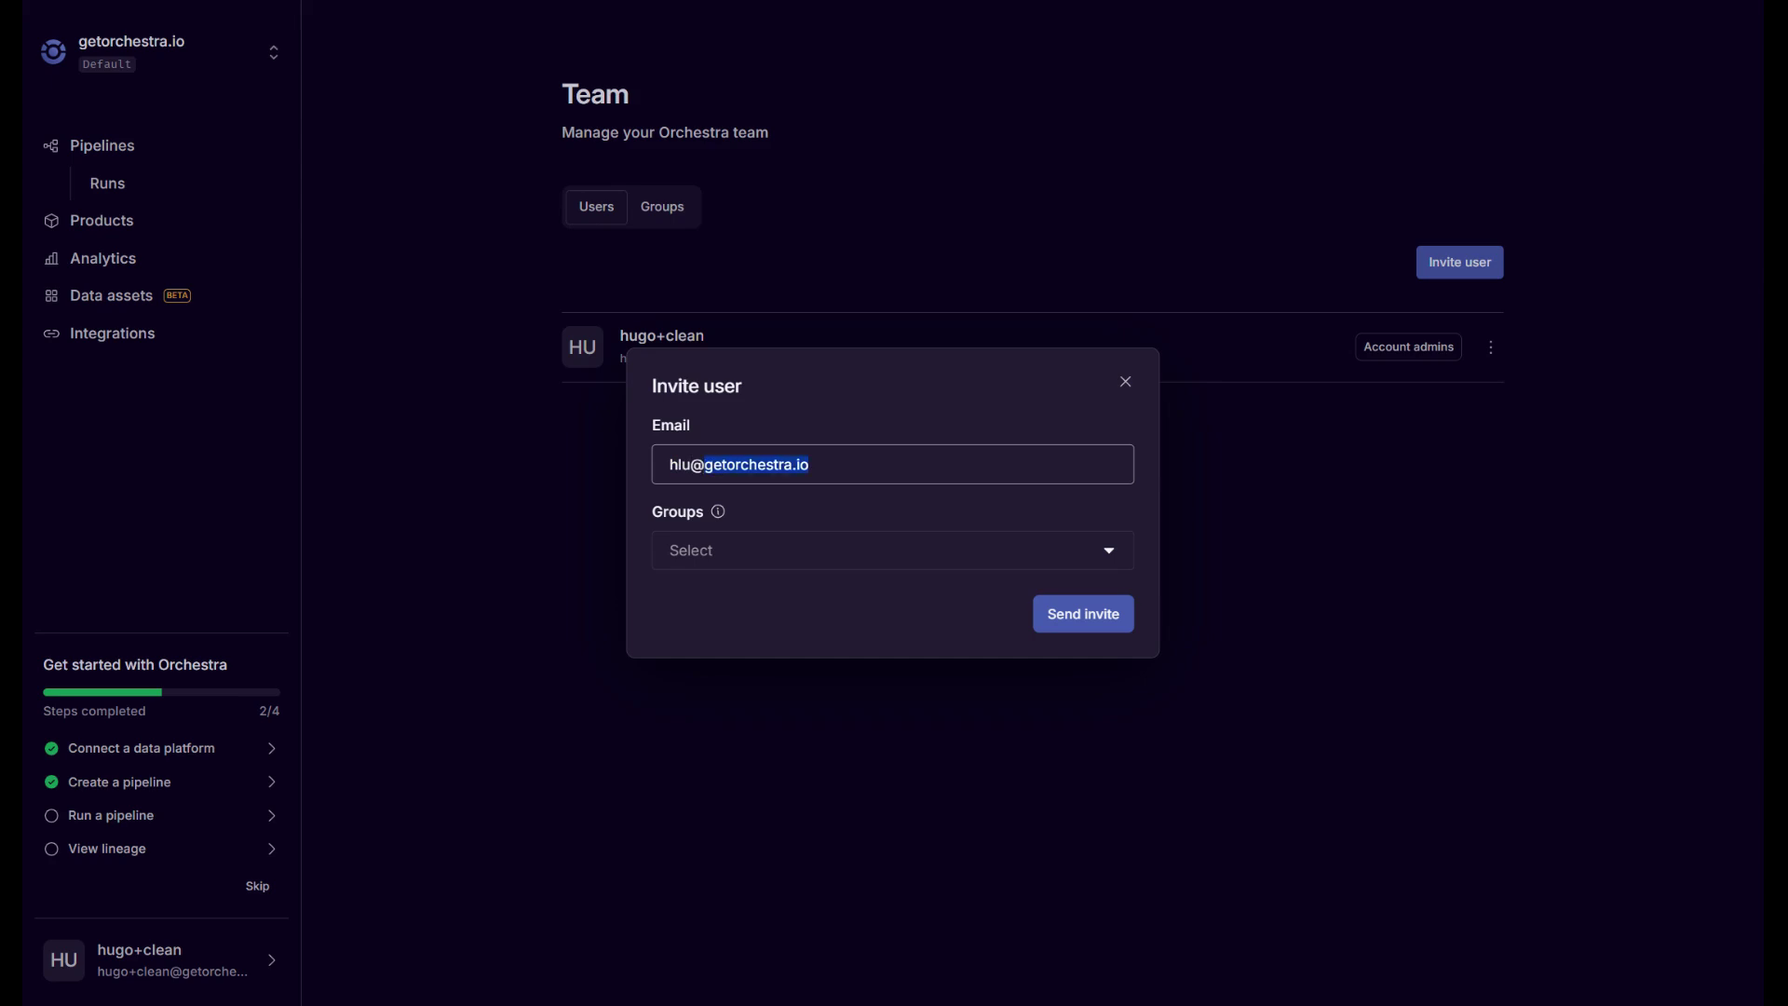
text(onmicrosoft.orchestra.com)
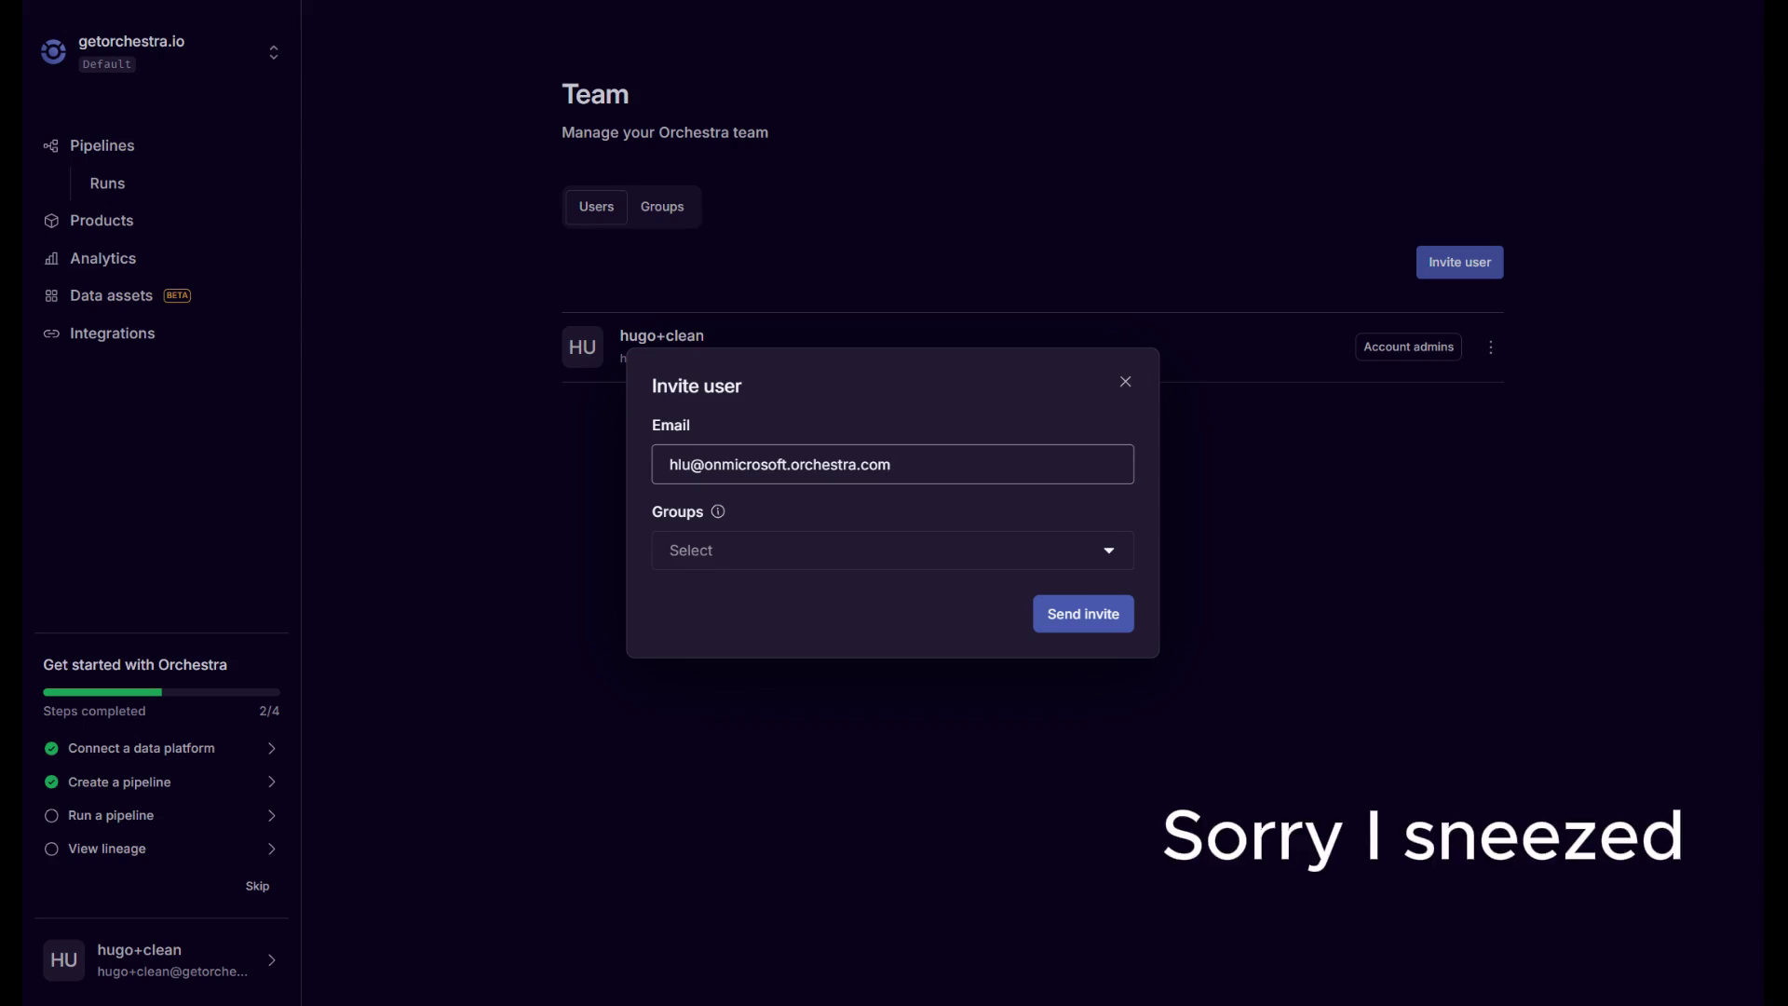
click(97, 152)
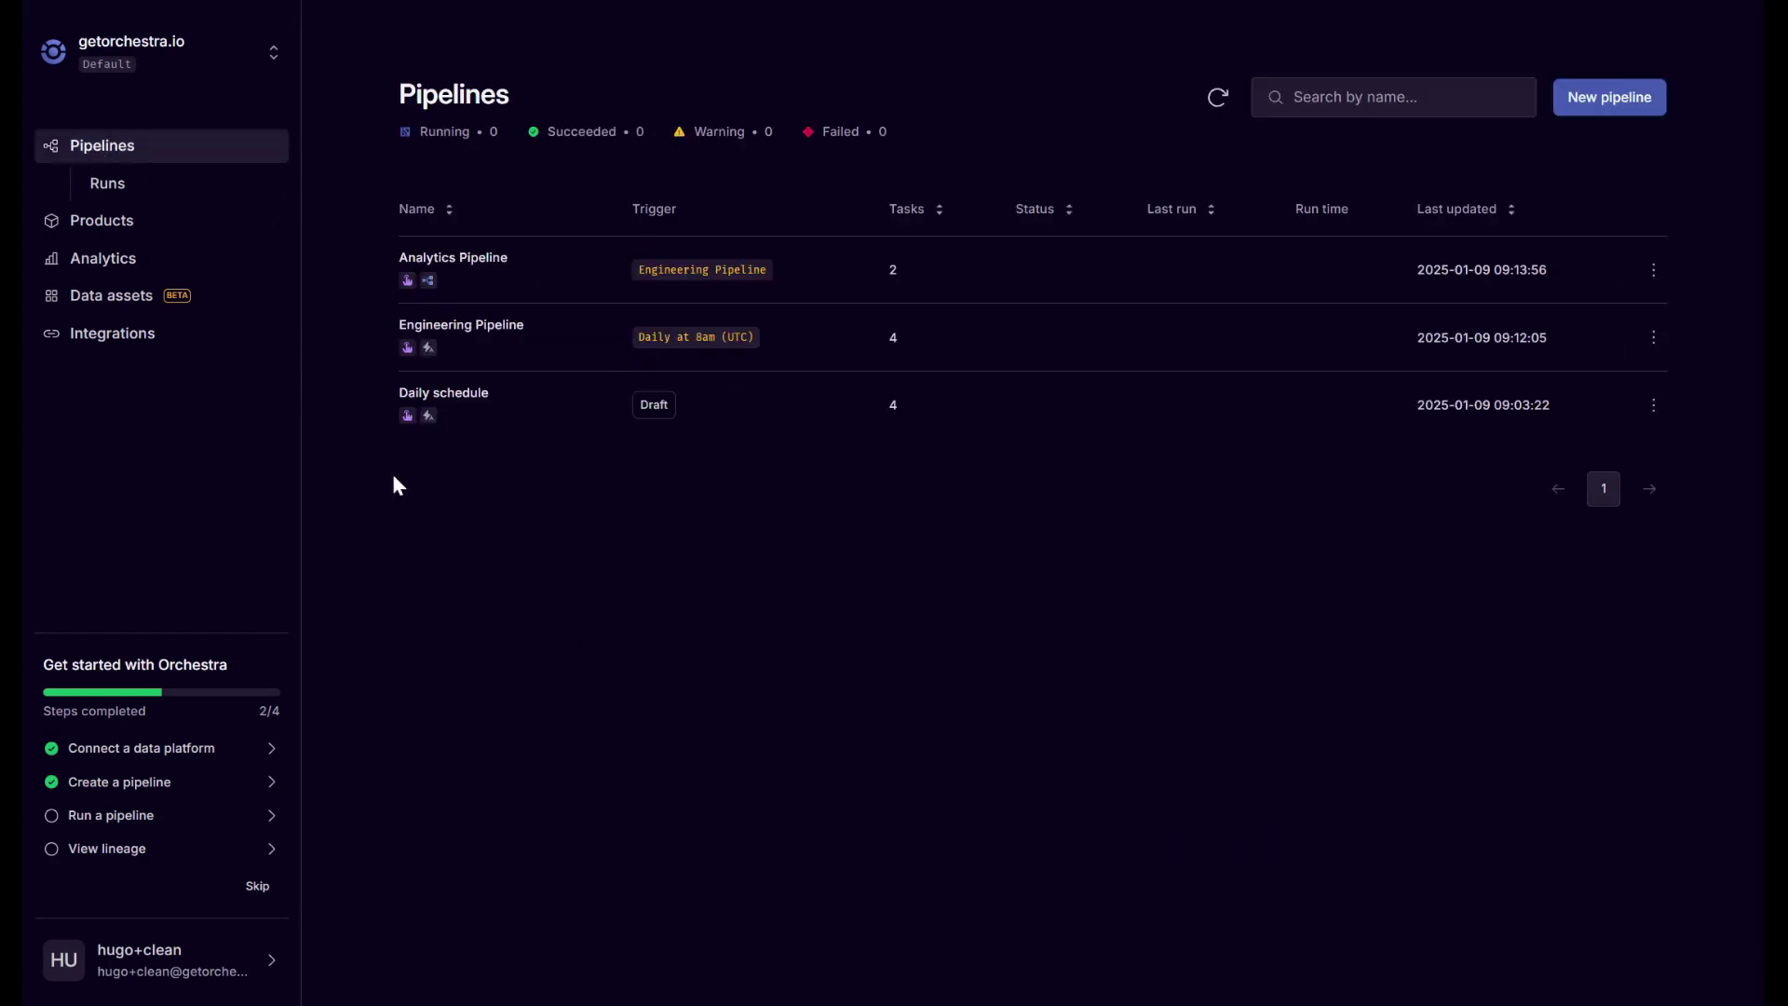